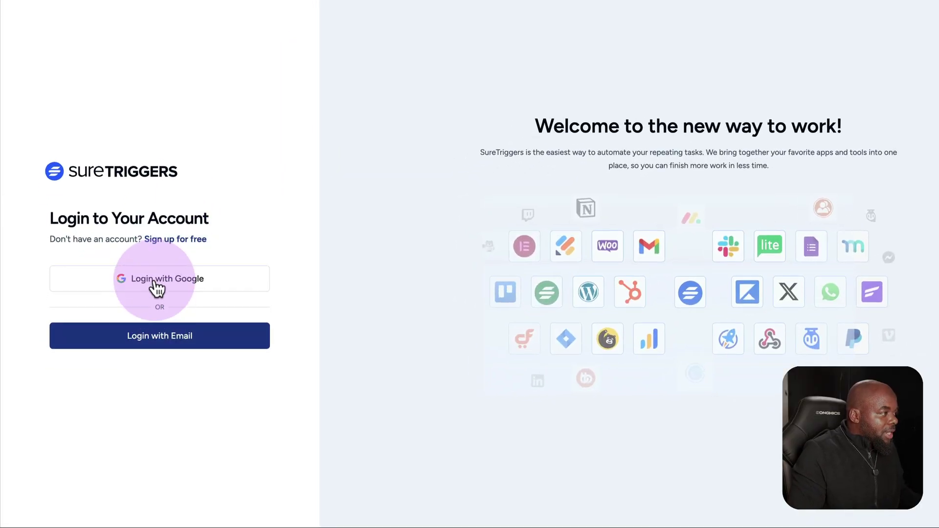
- Log in to SureTriggers with an existing Google account
left_click(153, 281)
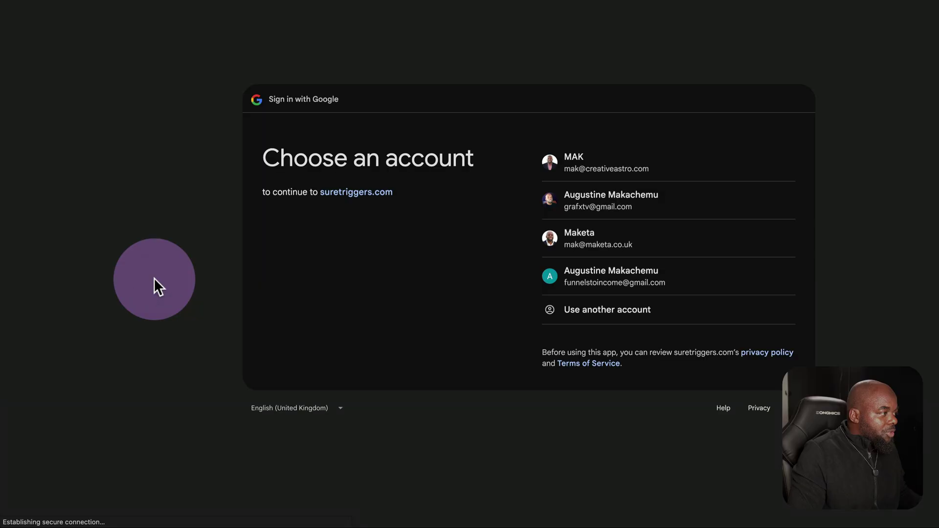
left_click(664, 189)
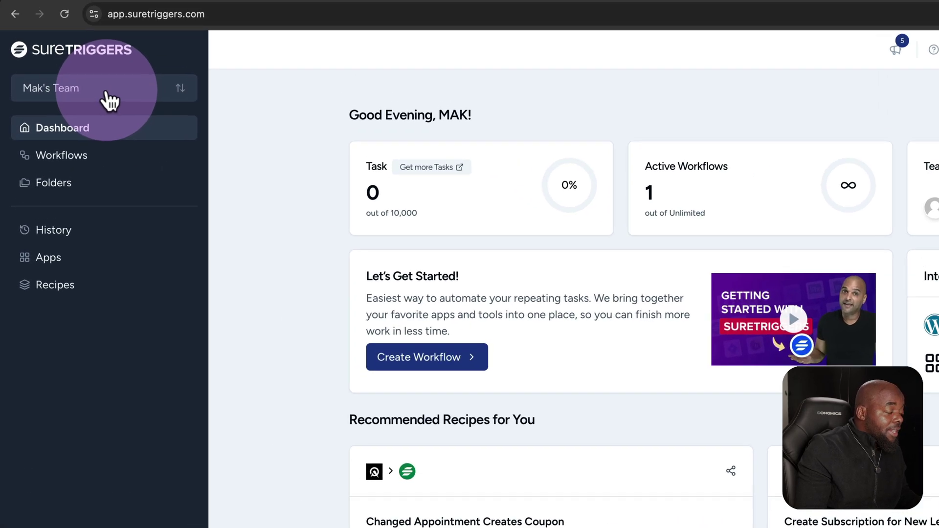
- Examine the list of organizations and their plans, including the option to create another organization
left_click(110, 101)
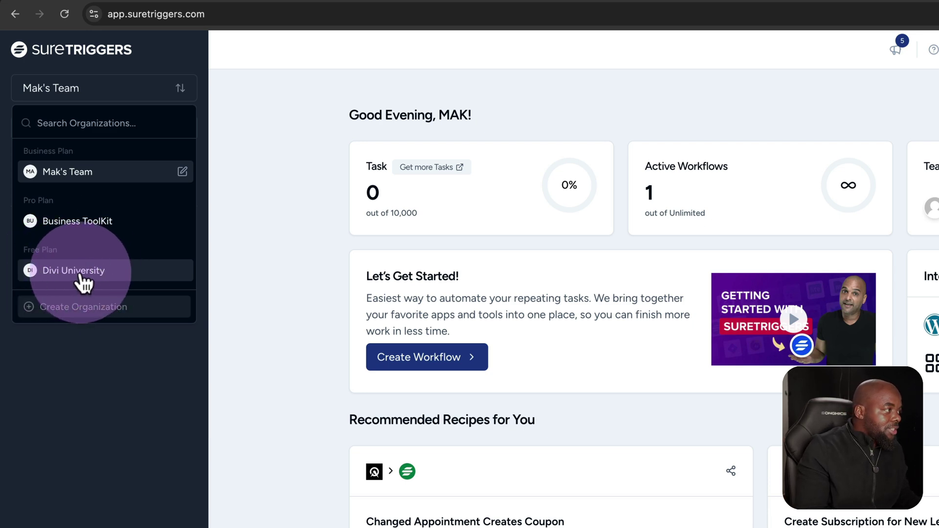
left_click(105, 379)
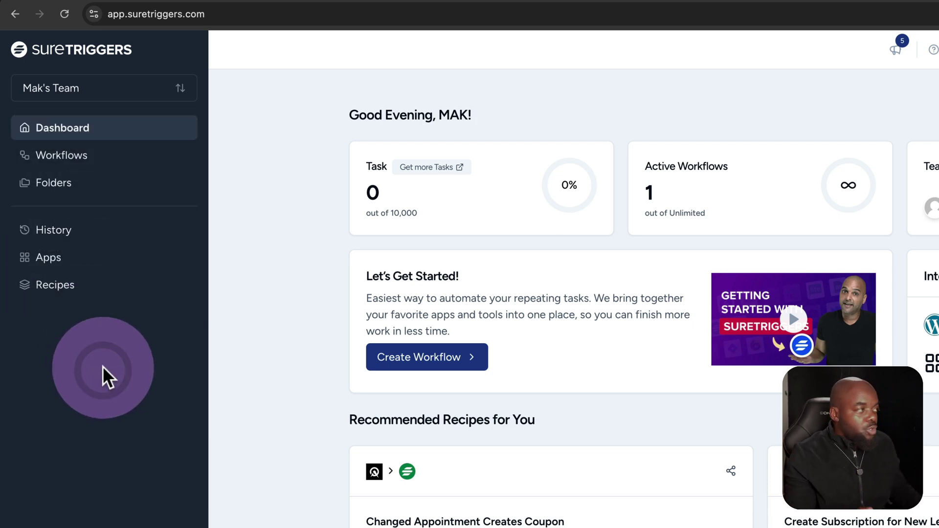
left_click(120, 89)
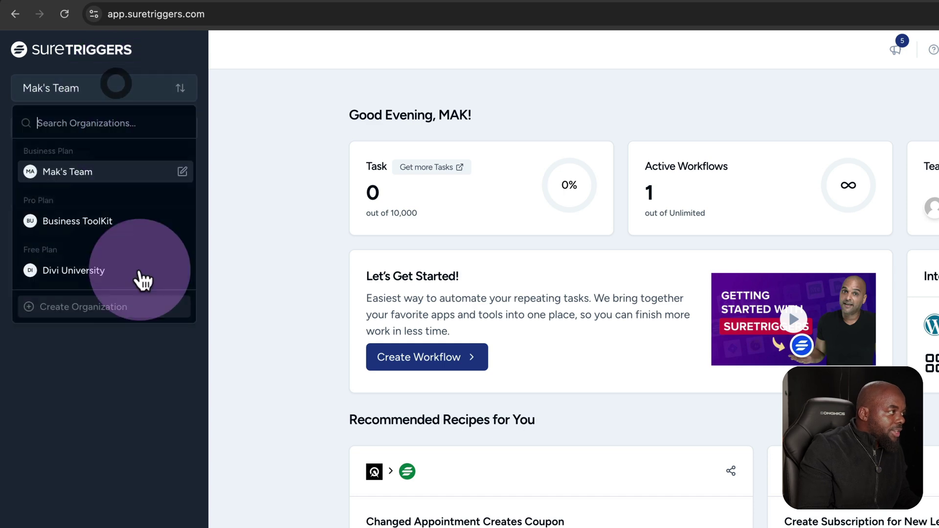
mouse_move(80, 313)
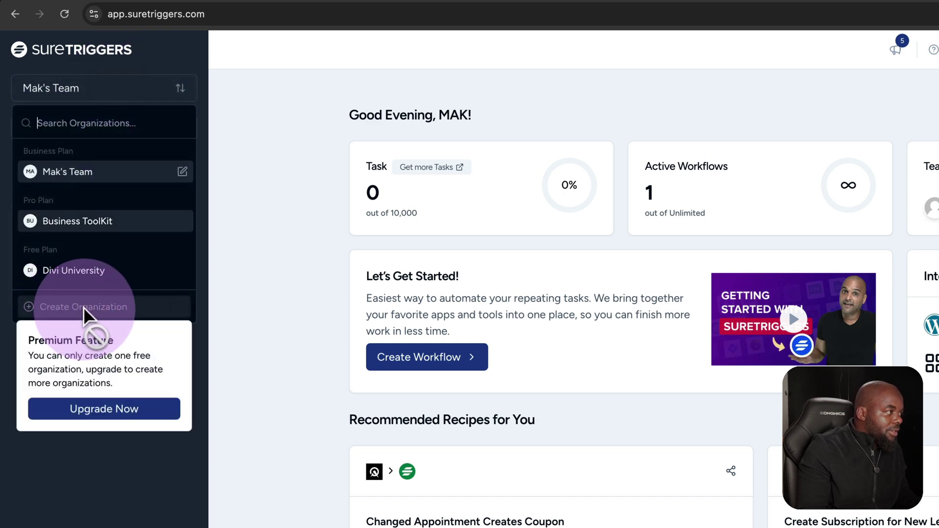
left_click(122, 452)
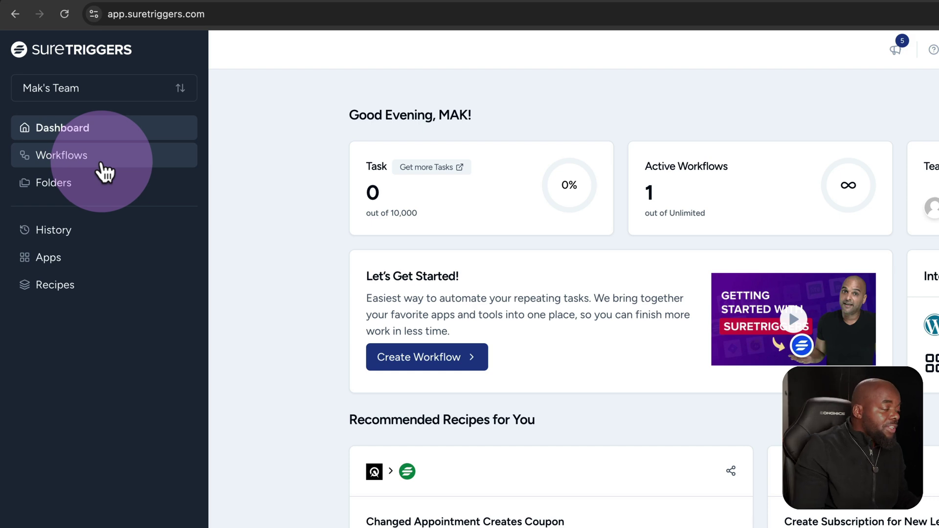
- In the workflows list, delete the lower WooCommerce Membership > LearnDash workflow, confirming with "delete"
left_click(101, 164)
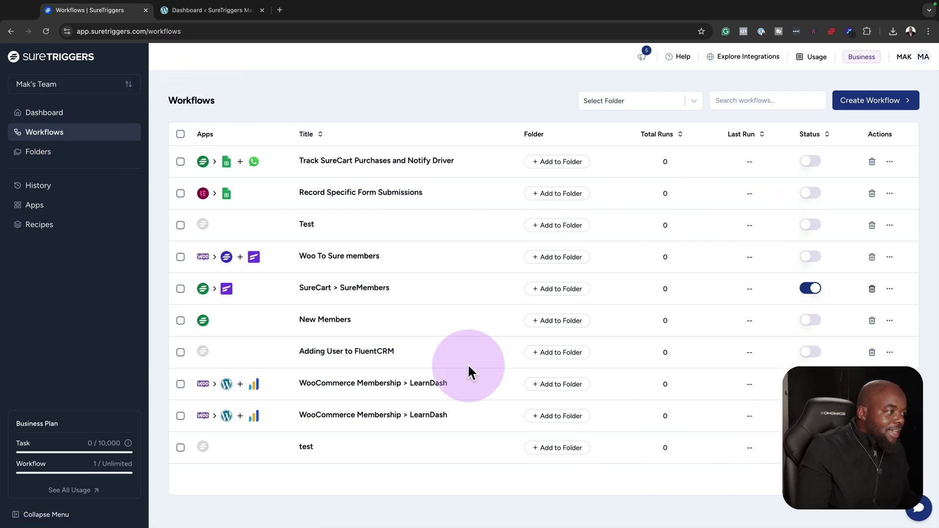
left_click_drag(307, 163, 237, 459)
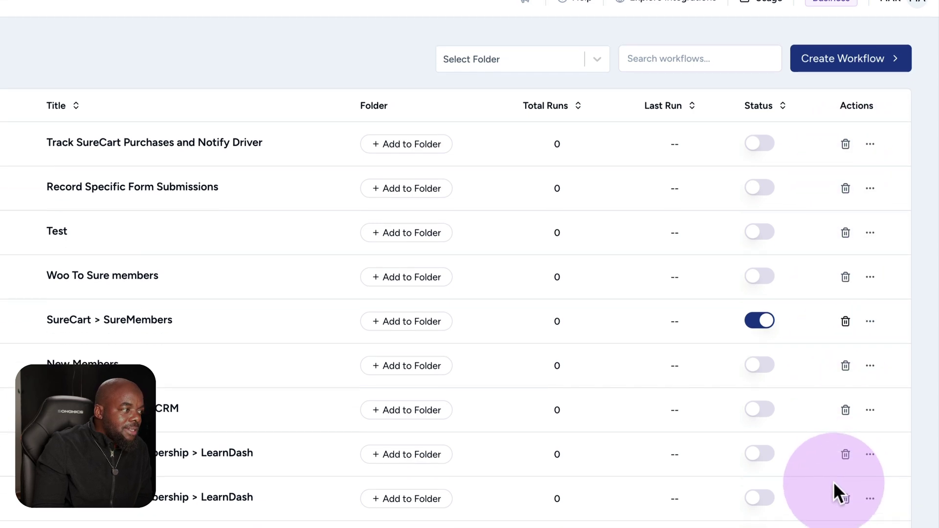
left_click(846, 372)
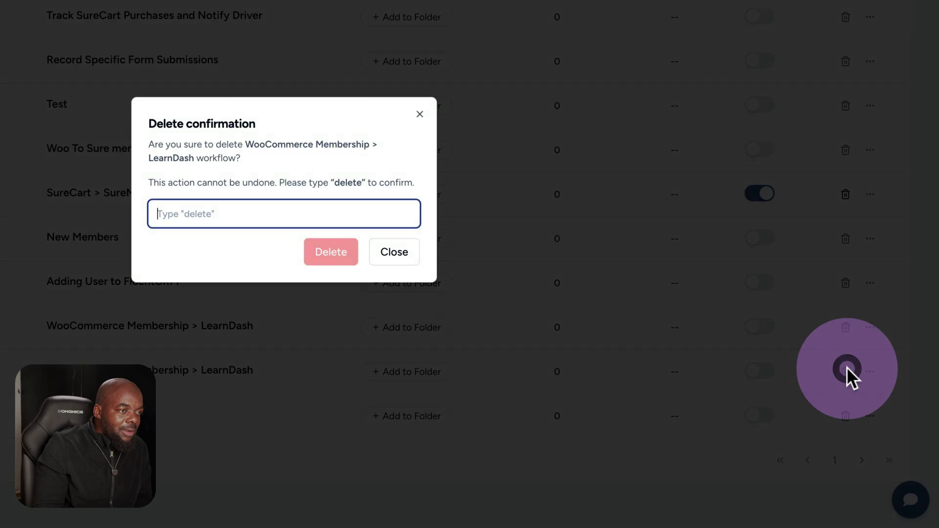
left_click(245, 213)
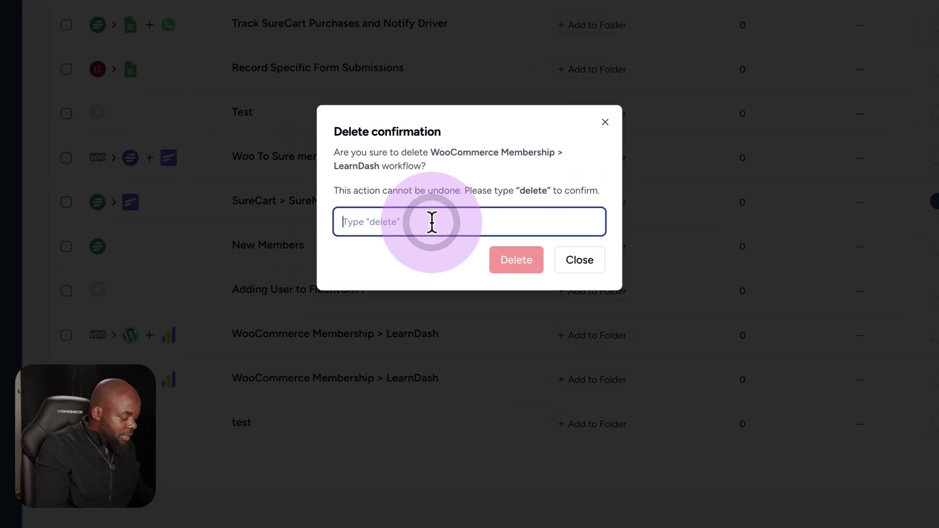
type("delete")
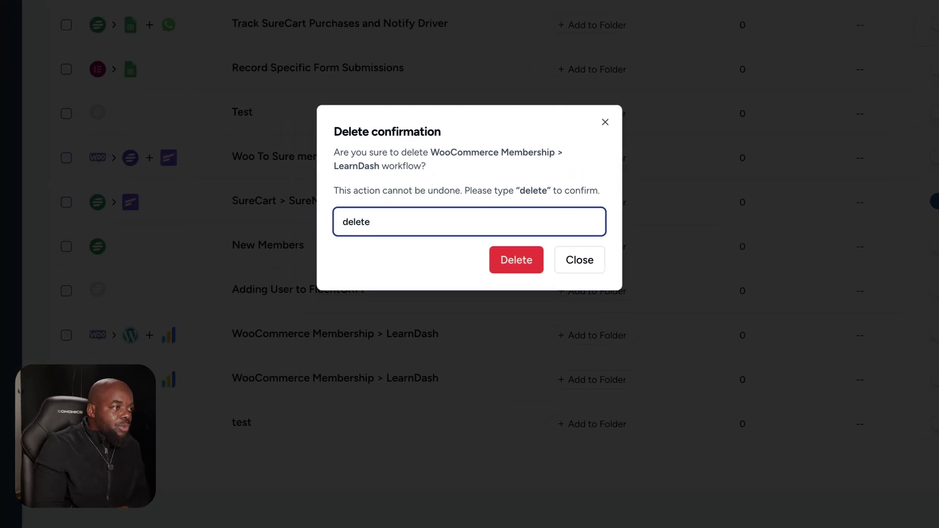
left_click(501, 263)
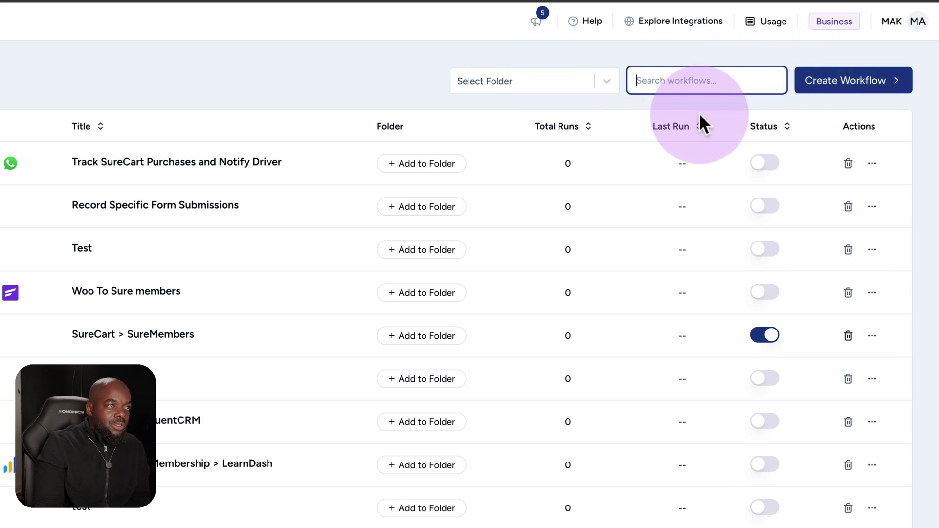
- Check the workflow list's folder filter and the AI assistant chat, and go to the folders page with the chat closed
left_click(511, 80)
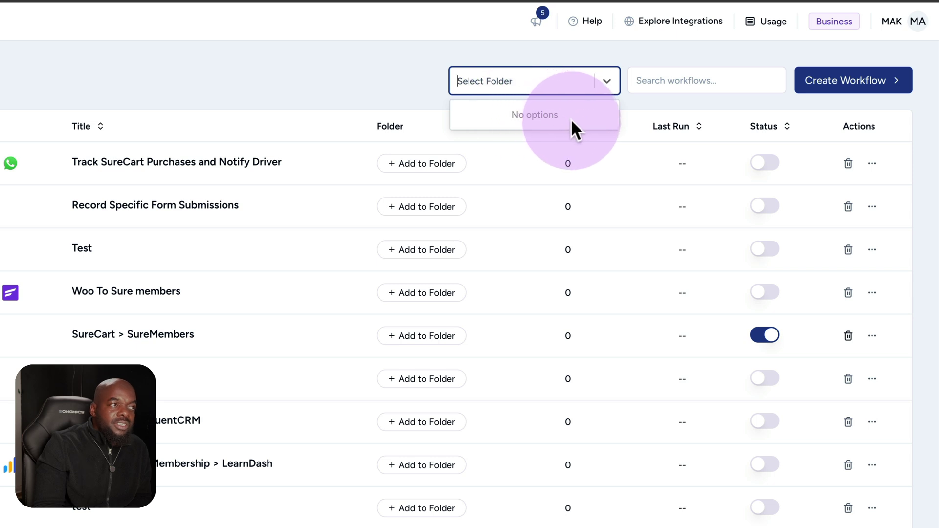
left_click(403, 86)
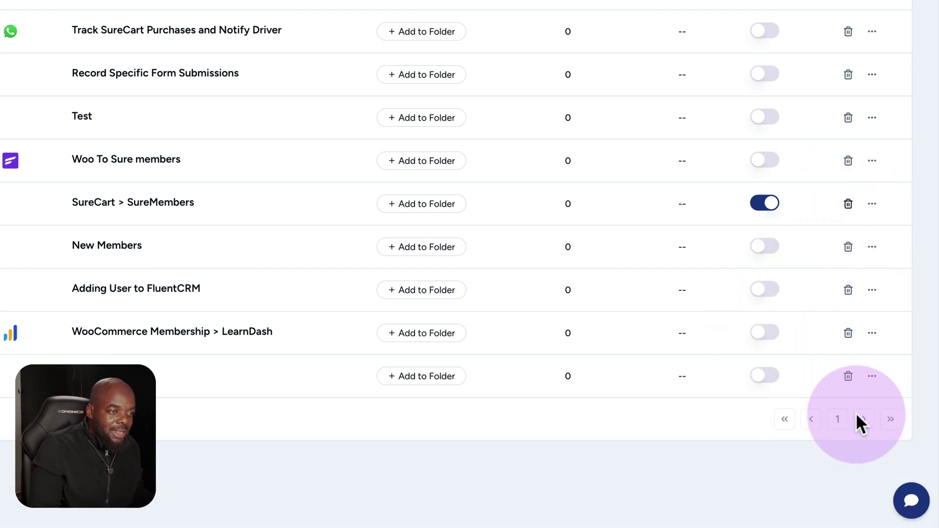
left_click(911, 501)
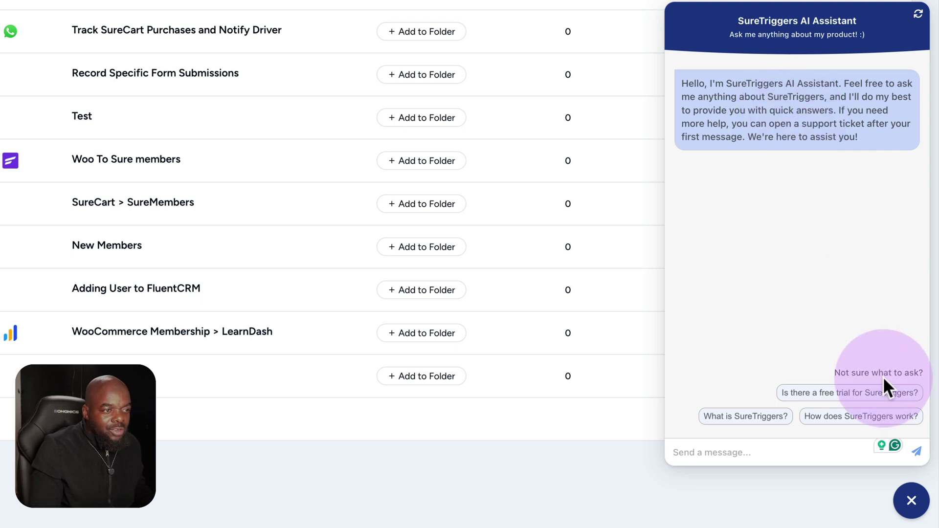
left_click(447, 466)
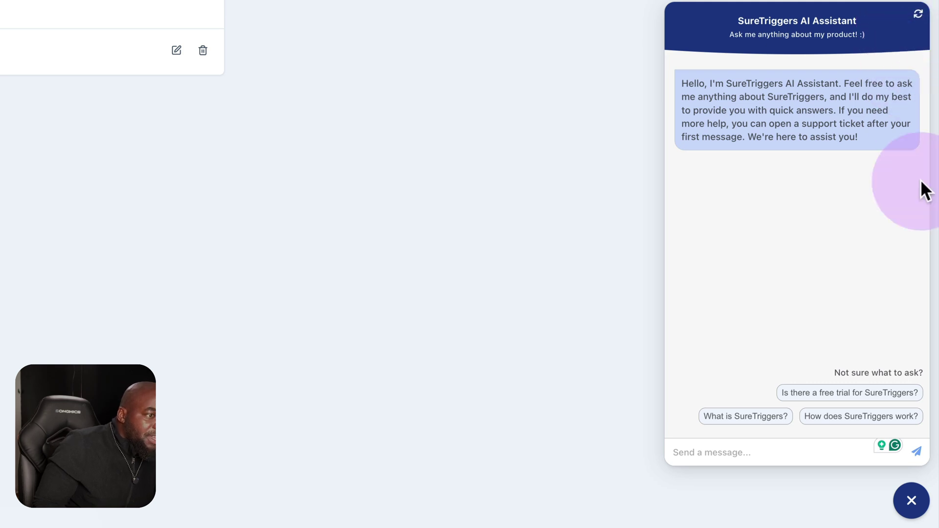
left_click(912, 501)
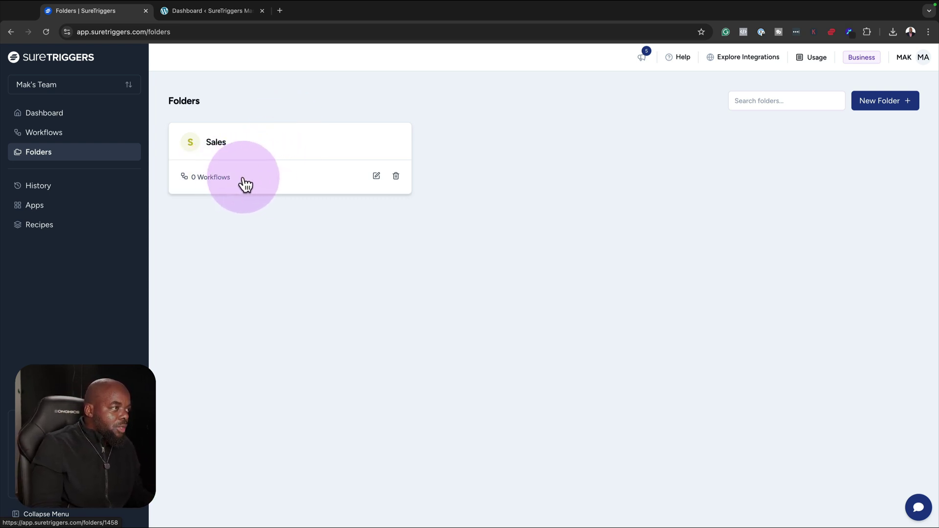
- Create a folder named Marketing and view its rename dialog without changing the name
left_click(888, 105)
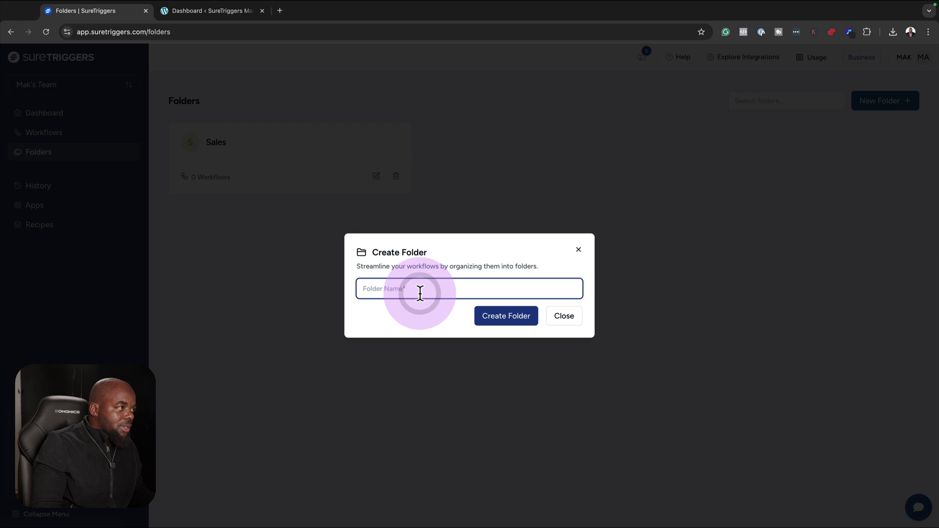
type("Marketing")
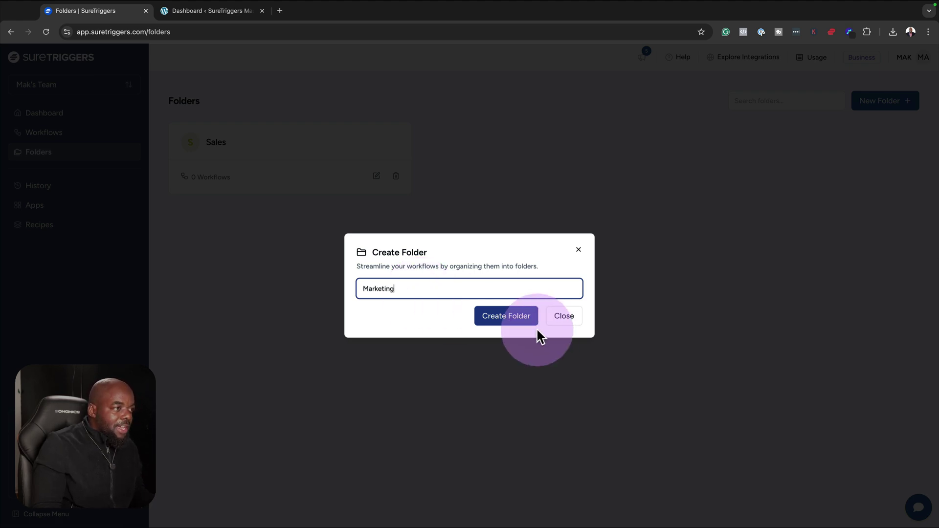
left_click(523, 316)
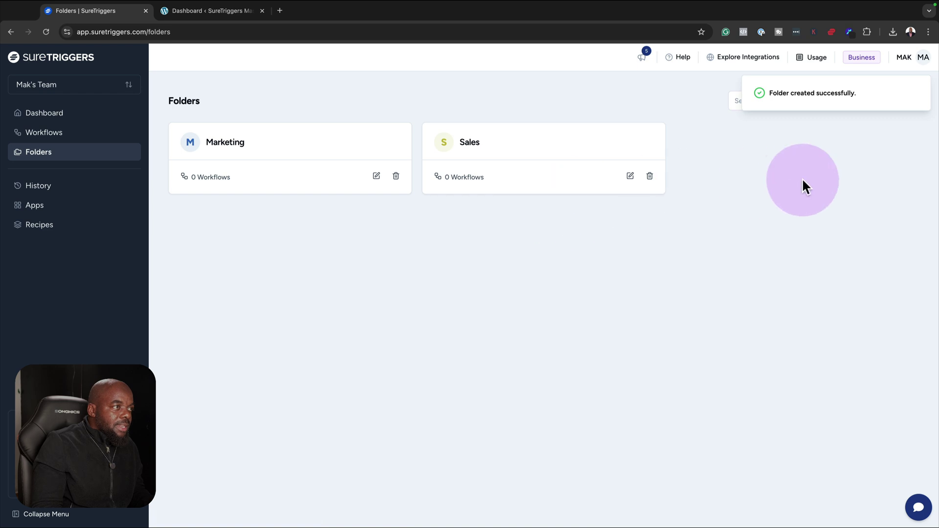
left_click(376, 176)
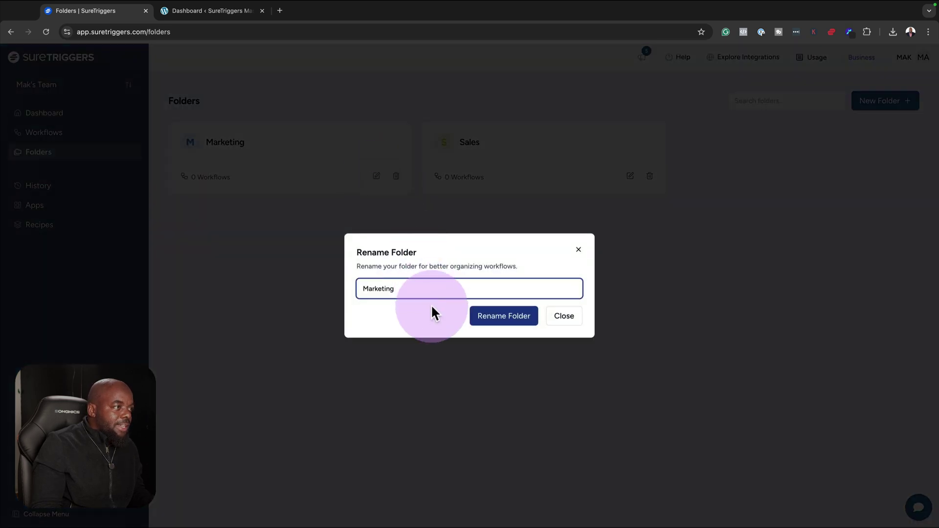
left_click(578, 249)
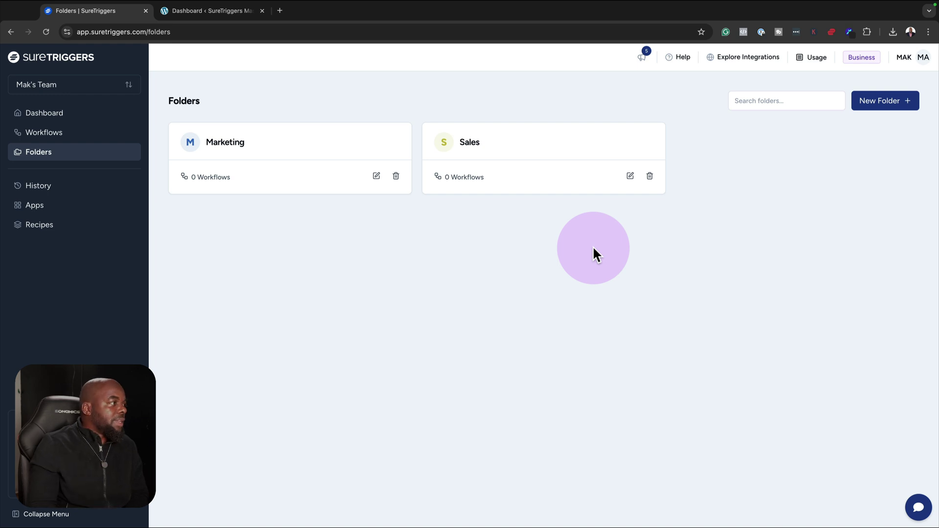
- Review the workflow history and the existing app connections
left_click(36, 192)
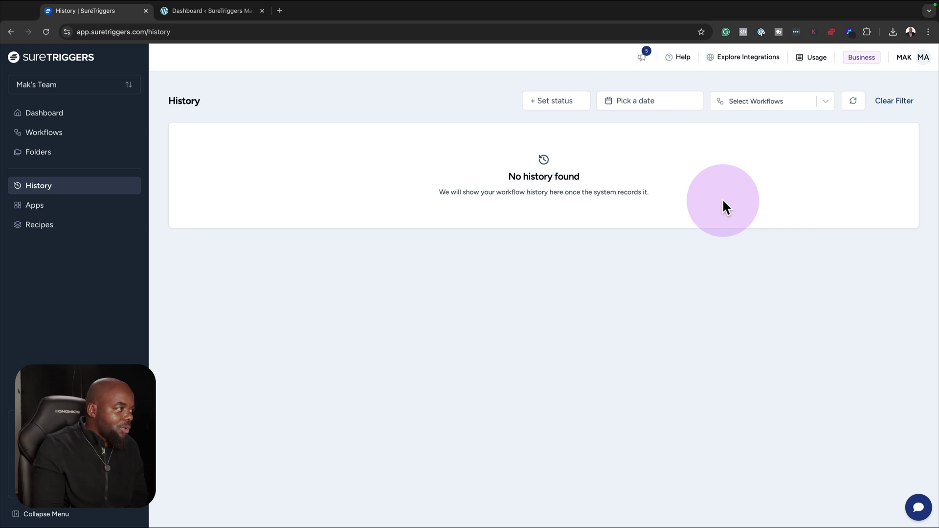
left_click(135, 215)
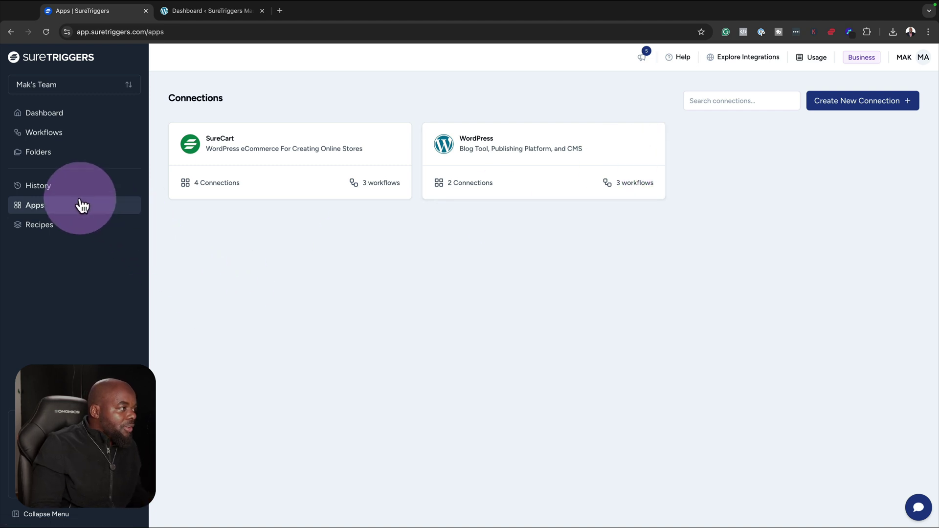
- Search the recipes for "divi" and start a workflow from the Create Coupon Code on Form Submission recipe
left_click(58, 232)
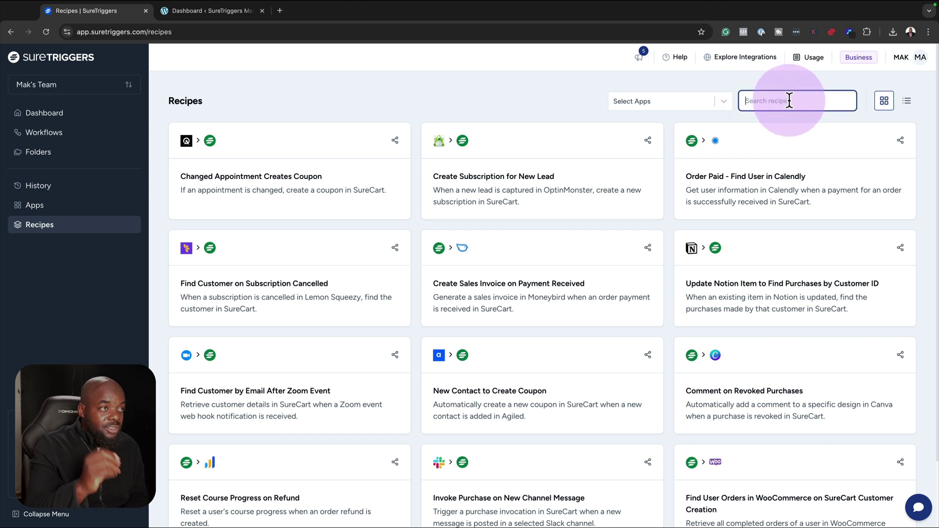
type("divi")
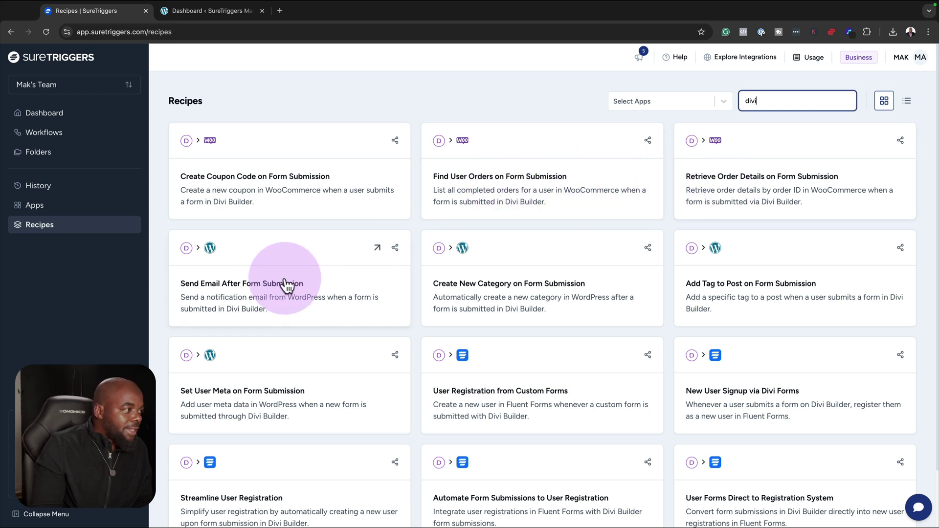
scroll(312, 374, "down", 3)
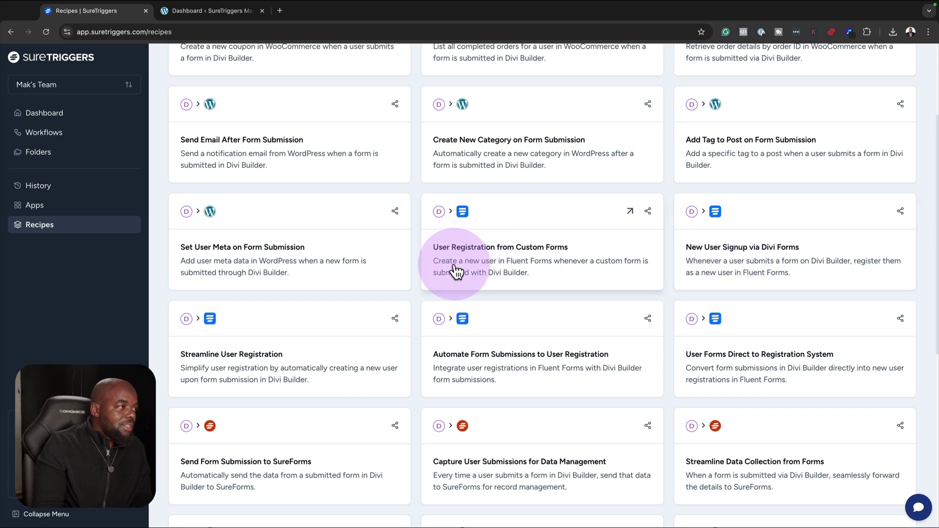
scroll(455, 271, "up", 3)
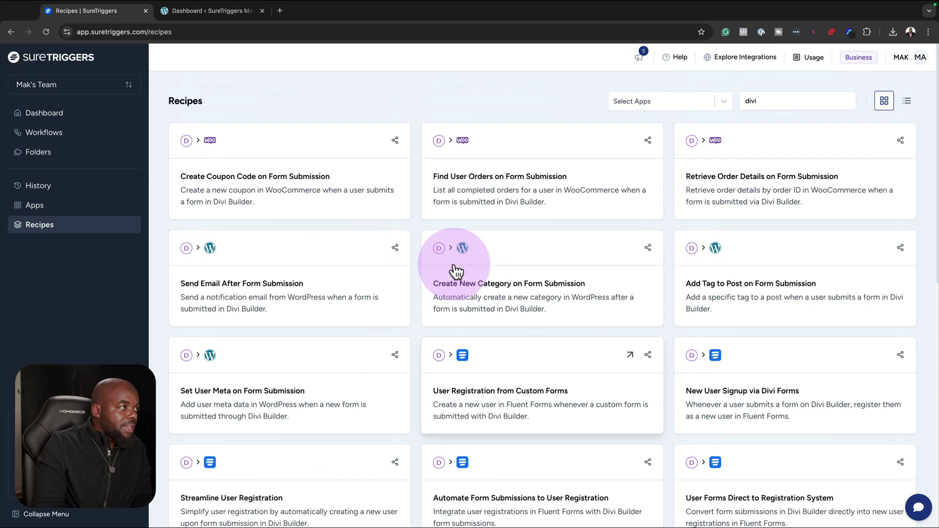
left_click(269, 192)
left_click(508, 317)
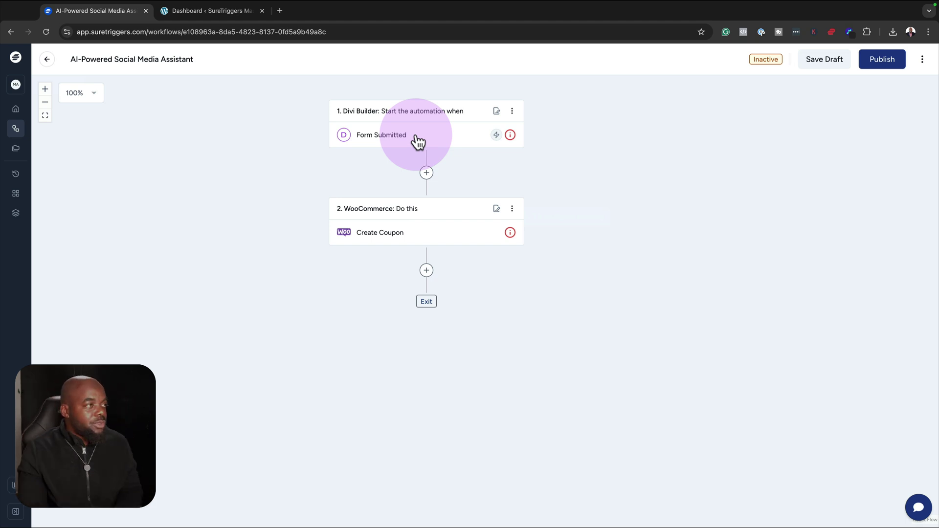
- Set the Divi Builder trigger to the Form Submitted event with the WordPress - diviuniversity.com connection
left_click(416, 137)
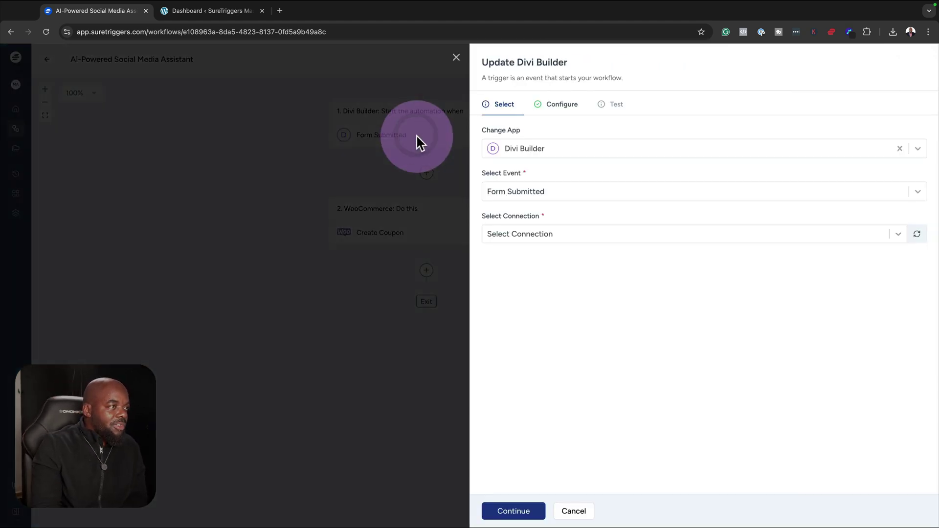
left_click(567, 188)
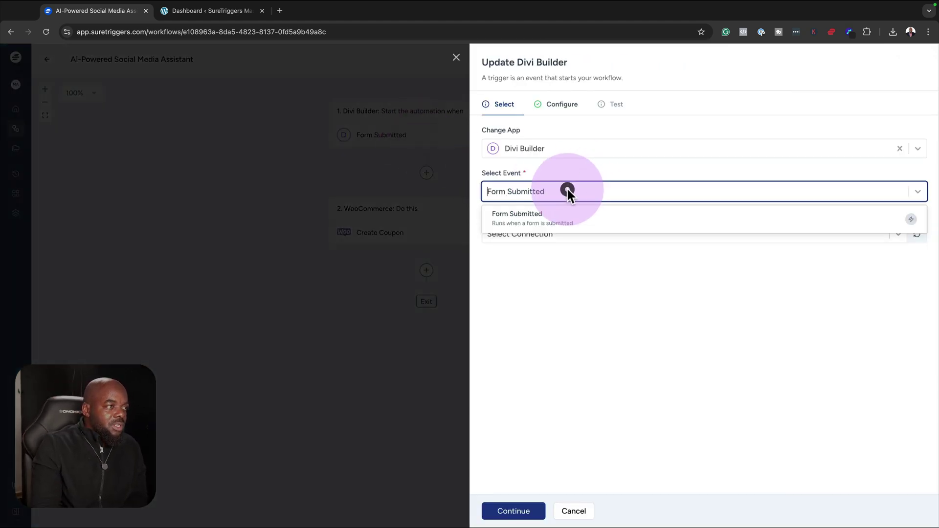
left_click(558, 219)
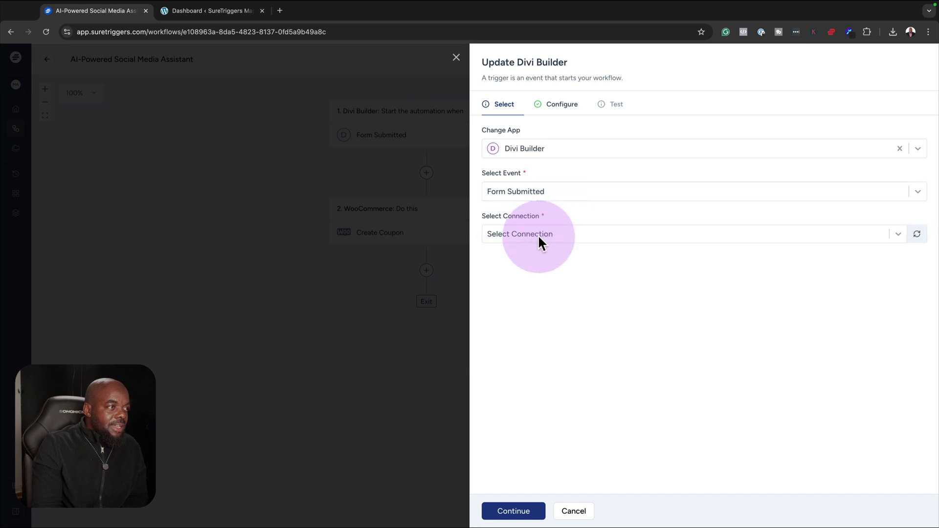
left_click(521, 234)
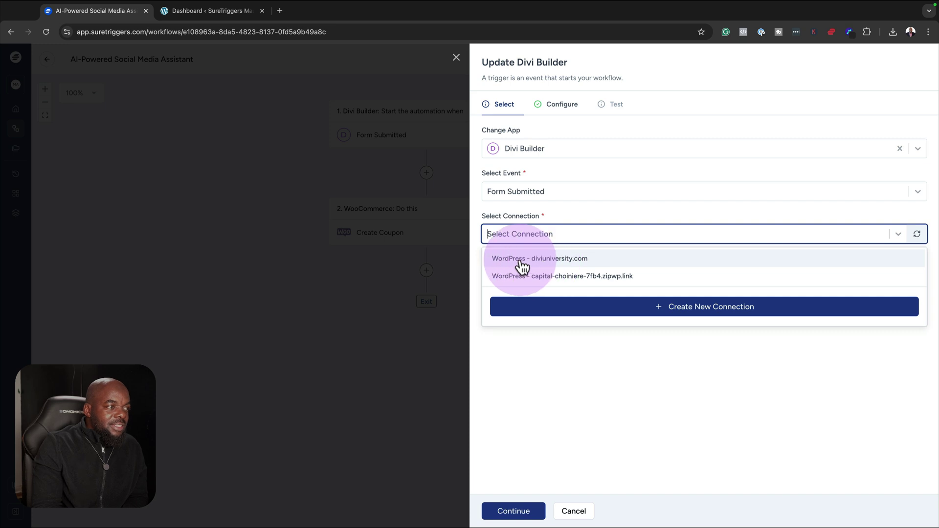
left_click(565, 267)
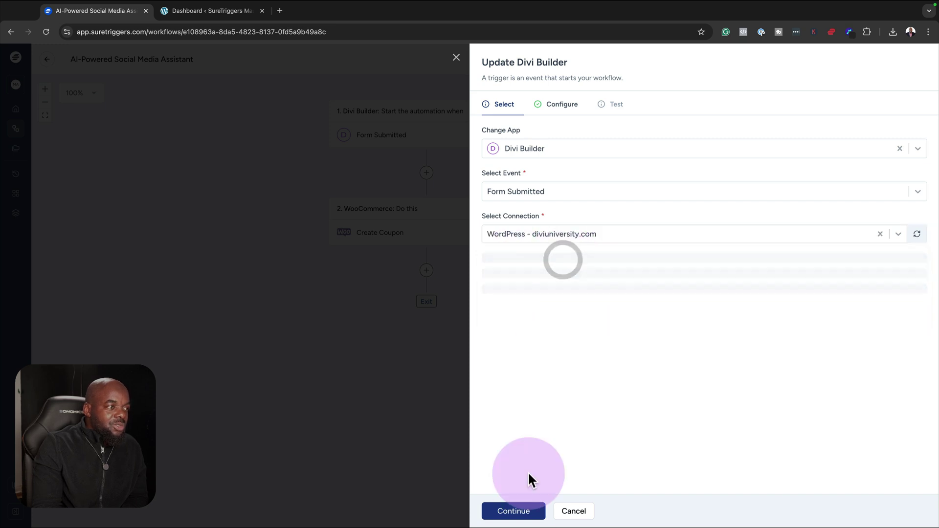
- Proceed through the Divi Builder trigger's Configure and Test stages and save the trigger
left_click(512, 514)
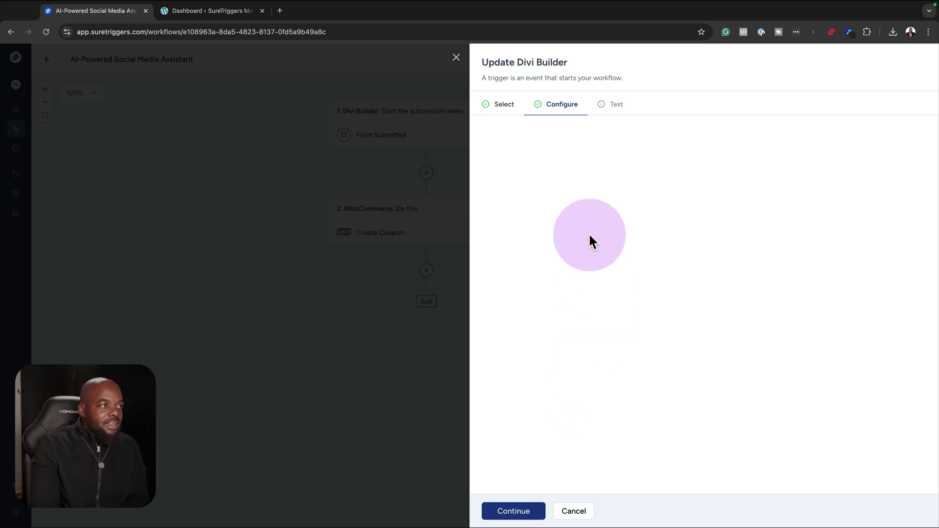
left_click(534, 513)
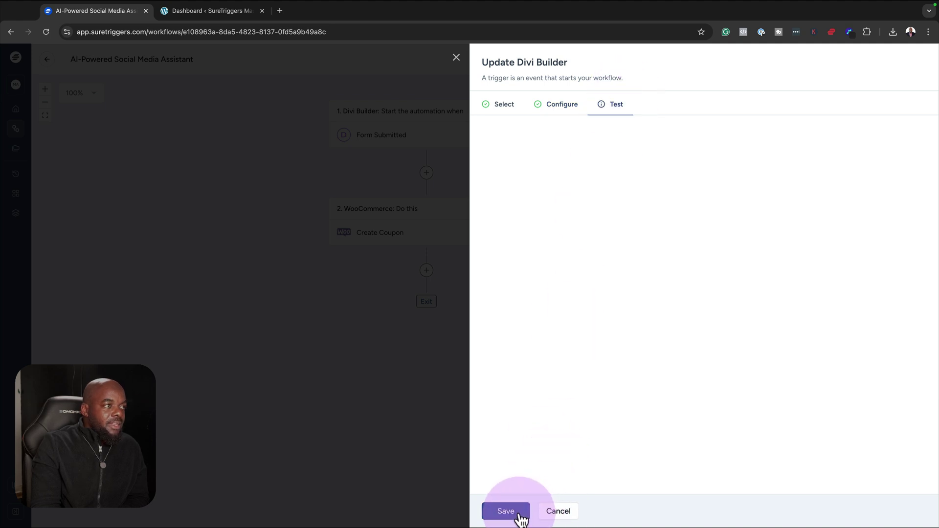
left_click(520, 516)
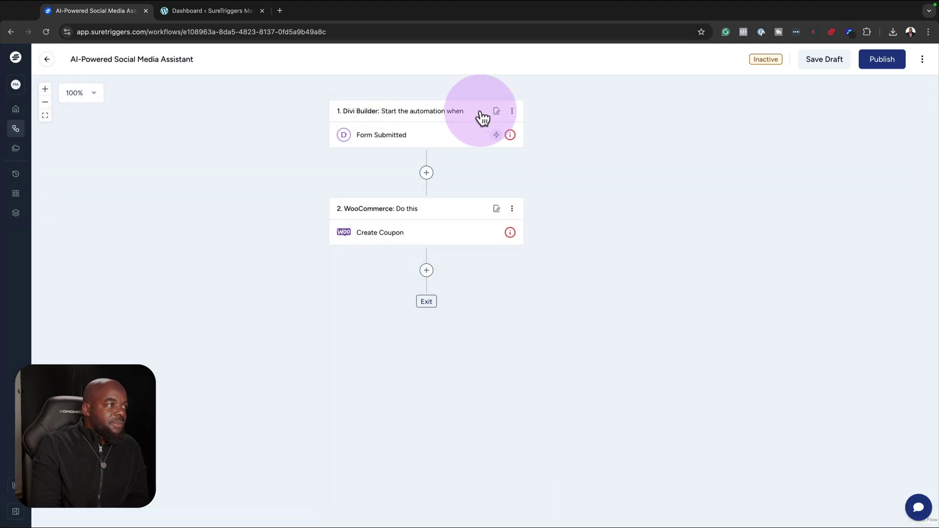
- Check the warning on the Form Submitted trigger and review its event and connection settings
mouse_move(509, 136)
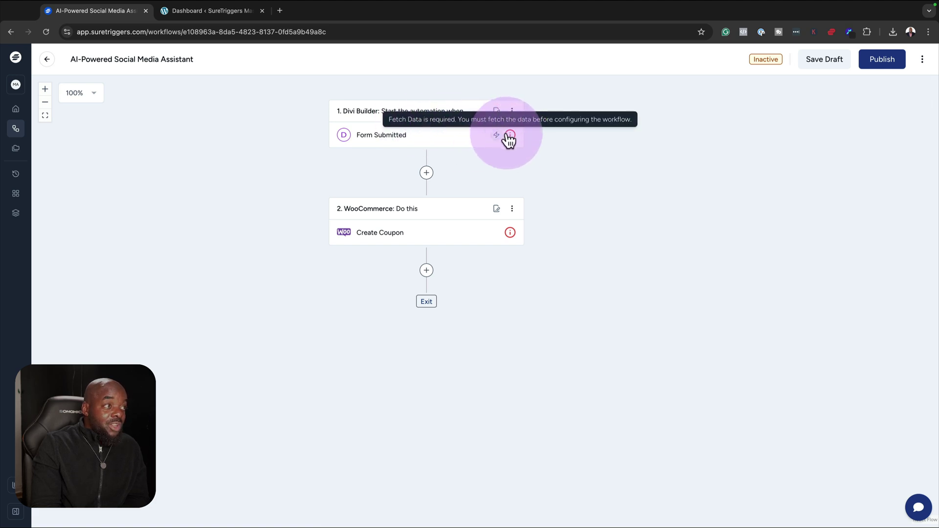
left_click(463, 135)
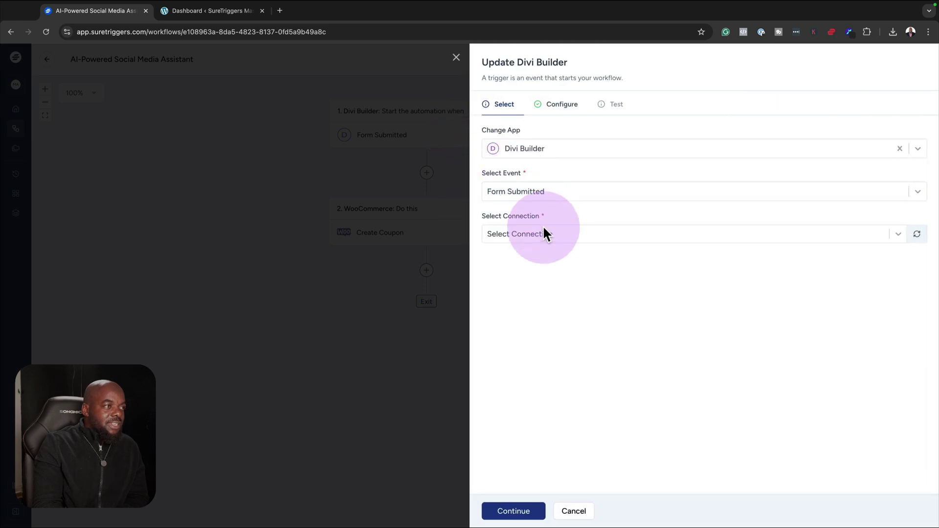
left_click(246, 356)
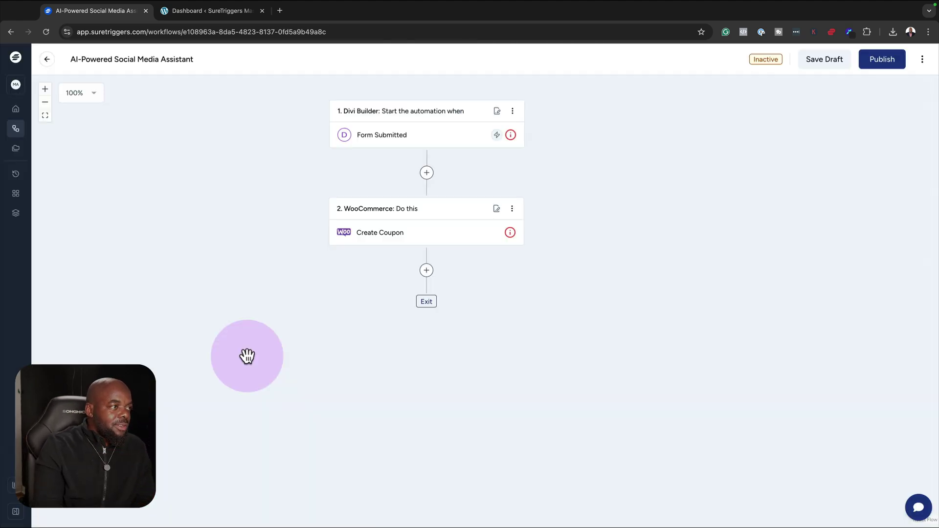
- Try to add a Delay action after the Create Coupon step, entering @ as its value
left_click(424, 270)
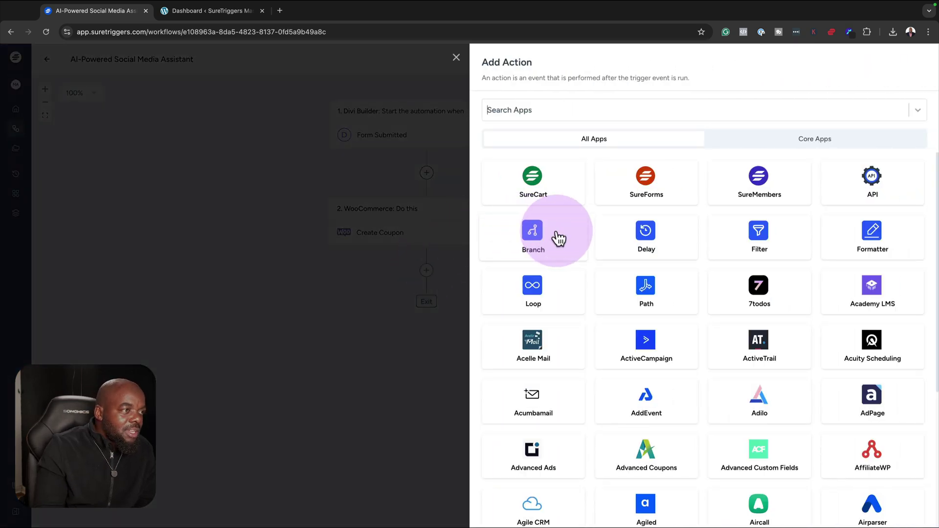
left_click(649, 235)
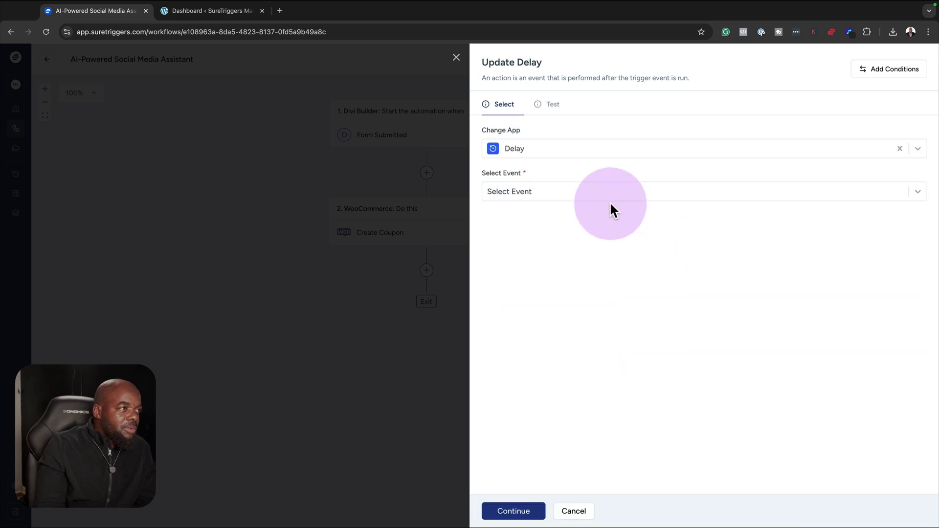
left_click(533, 192)
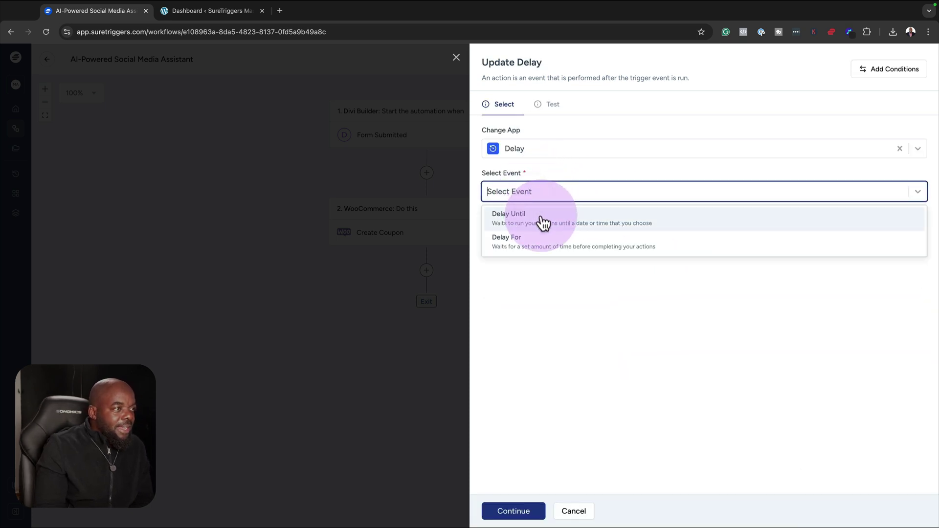
left_click(540, 215)
left_click(524, 147)
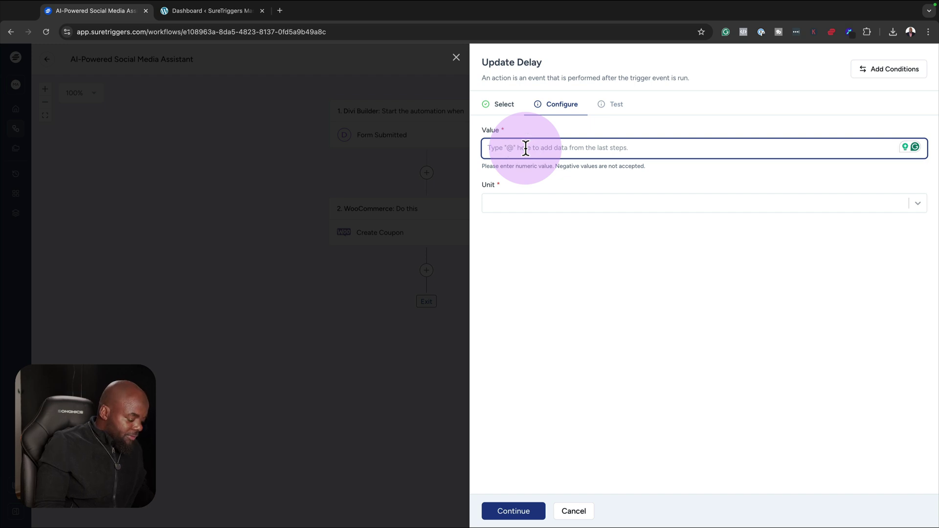
type("@")
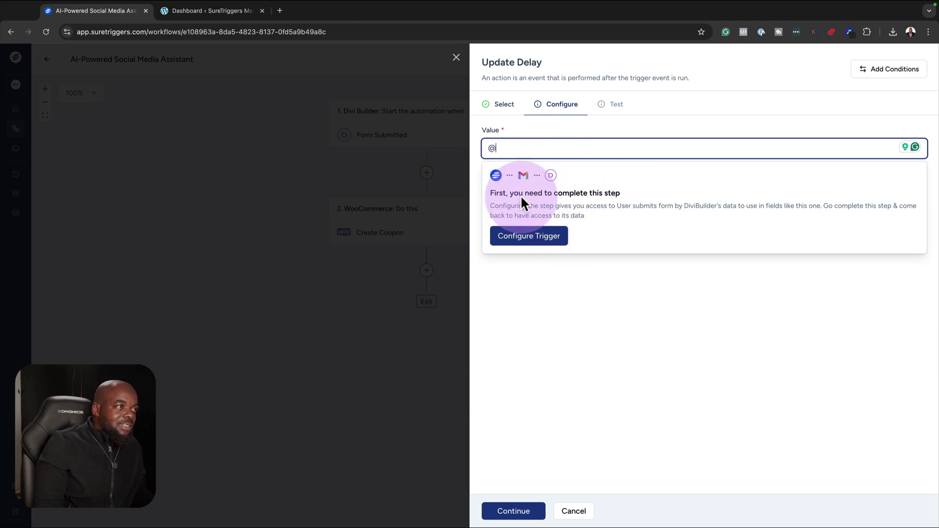
left_click(457, 57)
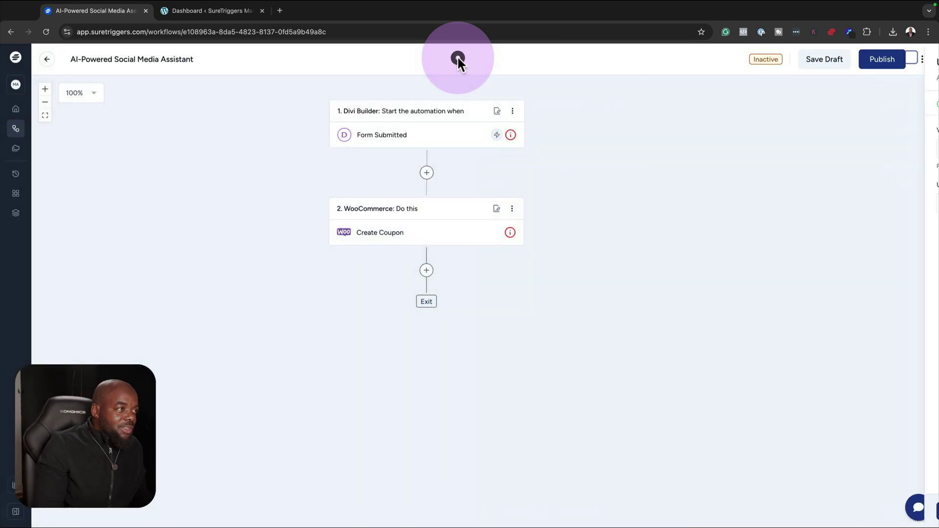
- Browse the apps available for a new action after the Create Coupon step
left_click(426, 270)
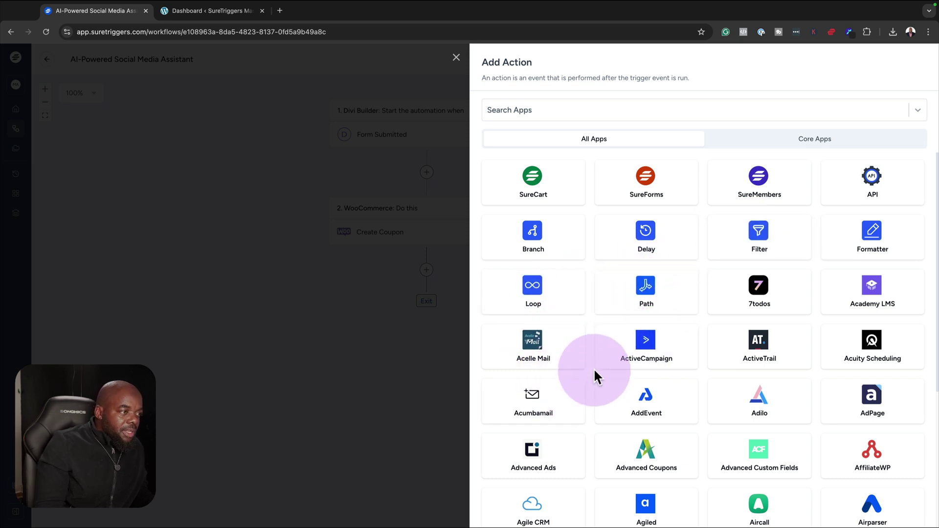
scroll(594, 366, "down", 1)
scroll(595, 365, "up", 1)
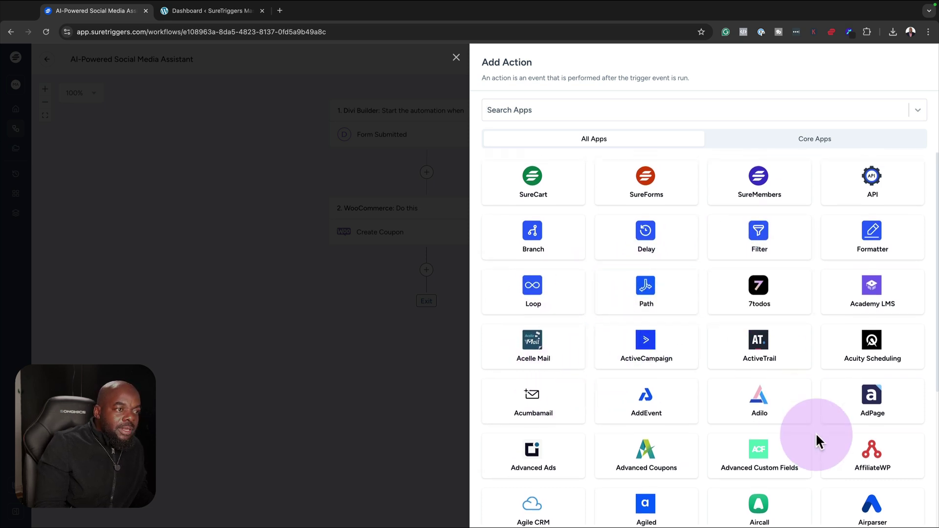
scroll(816, 446, "down", 3)
scroll(817, 441, "down", 3)
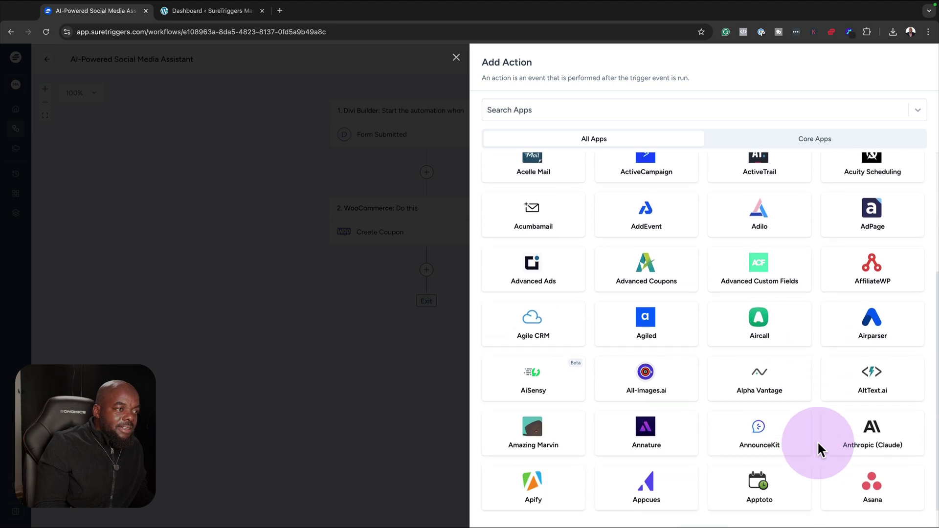
scroll(817, 437, "up", 6)
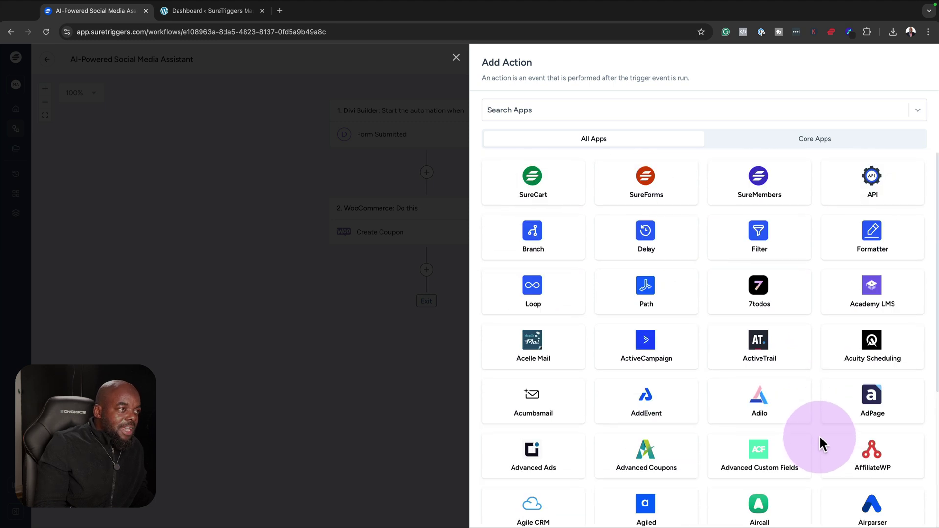
- Choose SureCart as the action app and review its available events without adding the action
left_click(588, 111)
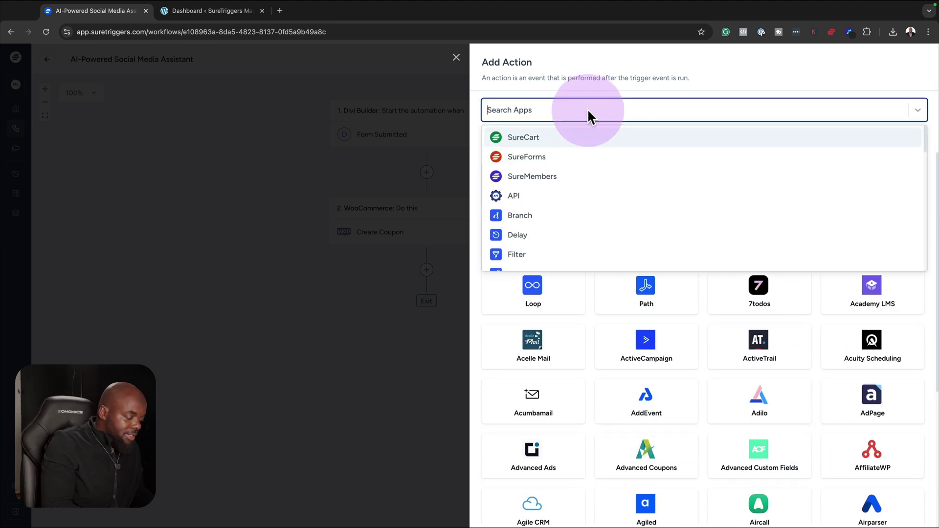
left_click(537, 137)
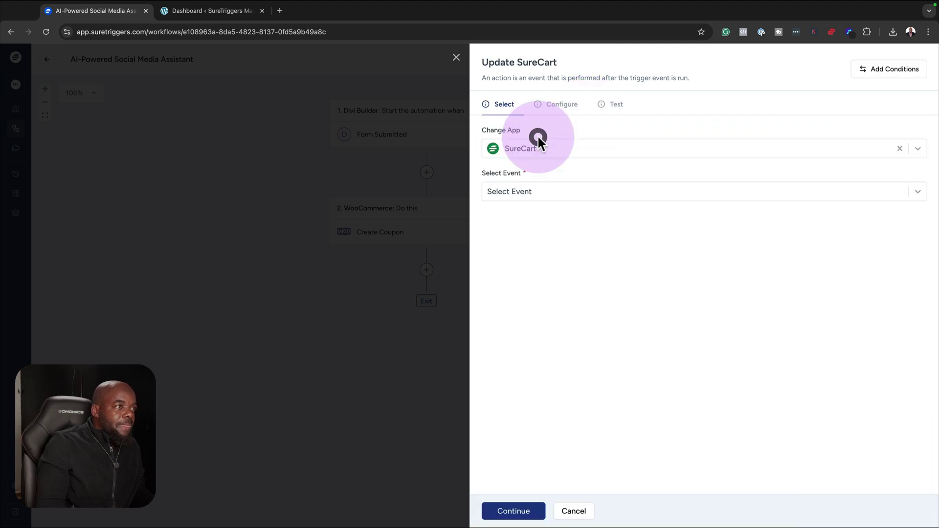
left_click(527, 190)
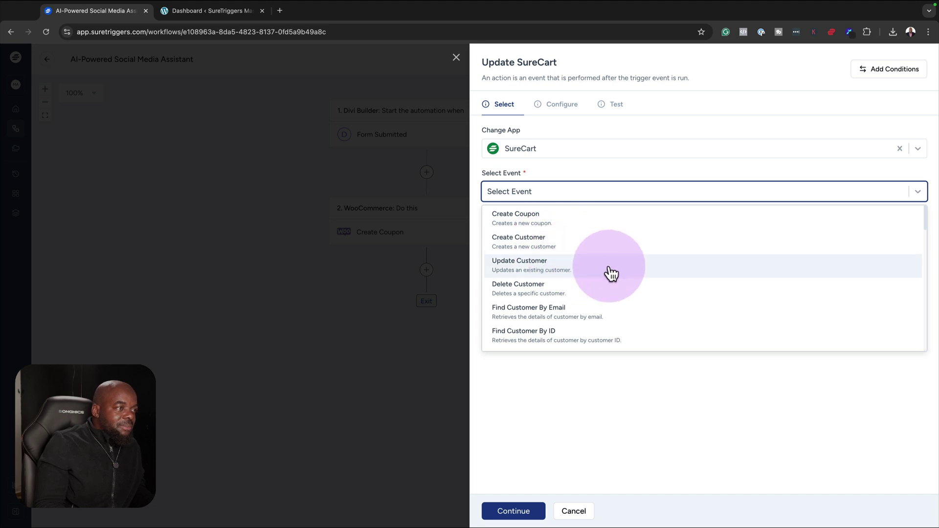
left_click(445, 375)
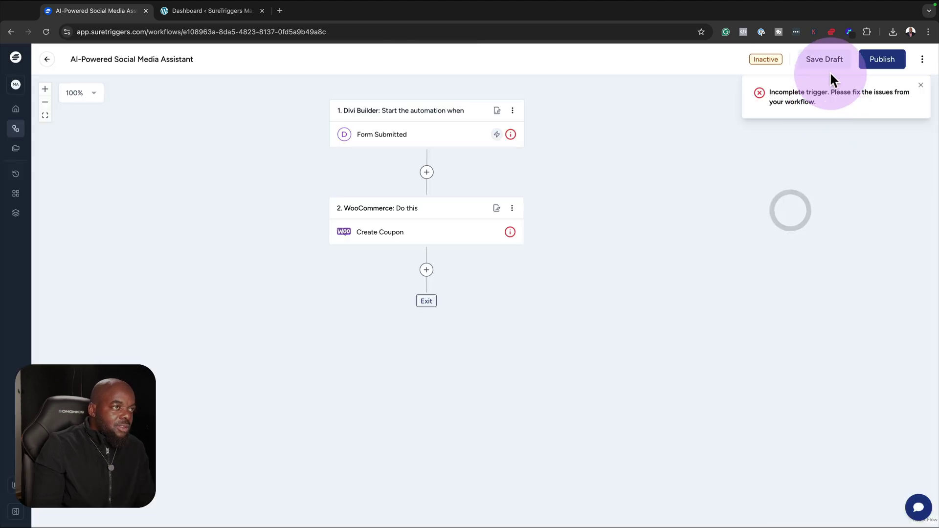
- Save the AI-Powered Social Media Assistant workflow as a draft and return to the recipes list
left_click(831, 67)
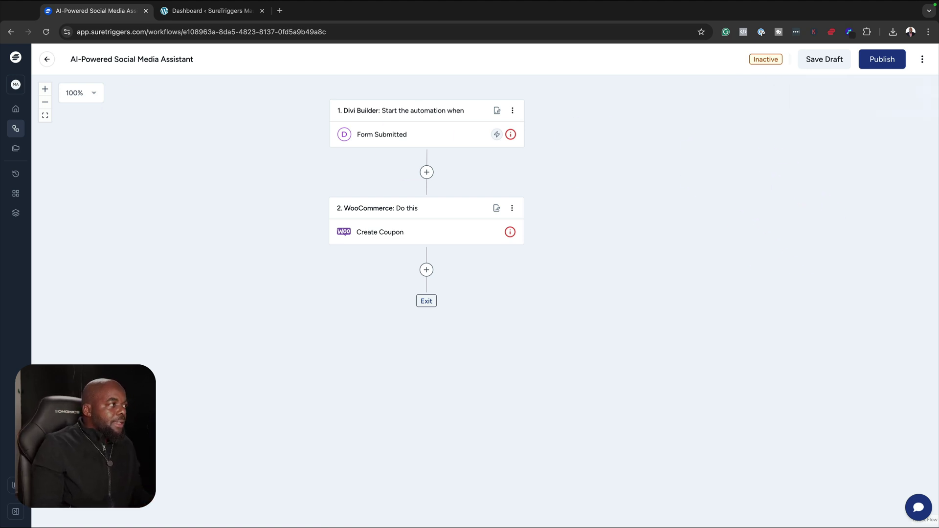
left_click(48, 60)
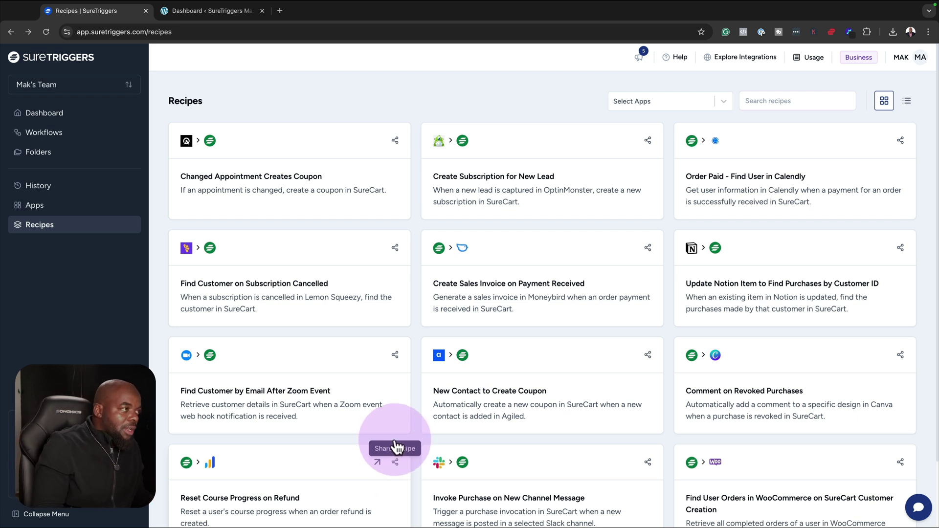
- Switch to the WordPress dashboard, search new plugins for "suretriggers", and install and activate SureTriggers: All-in-One WordPress Automation
mouse_move(403, 2)
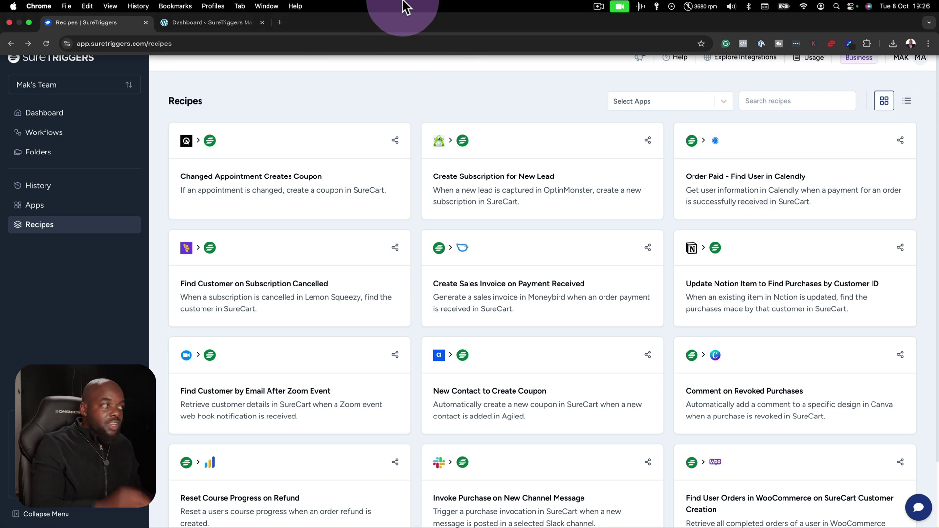
left_click(200, 23)
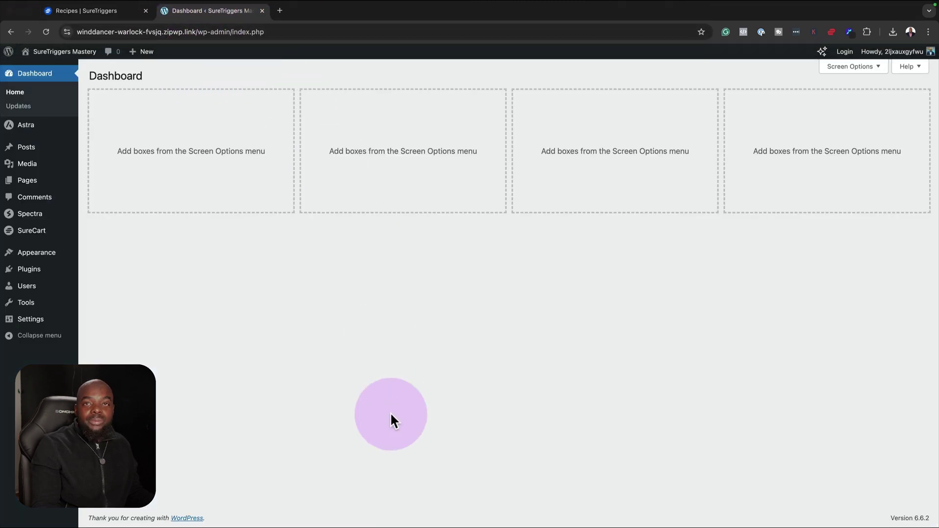
mouse_move(39, 276)
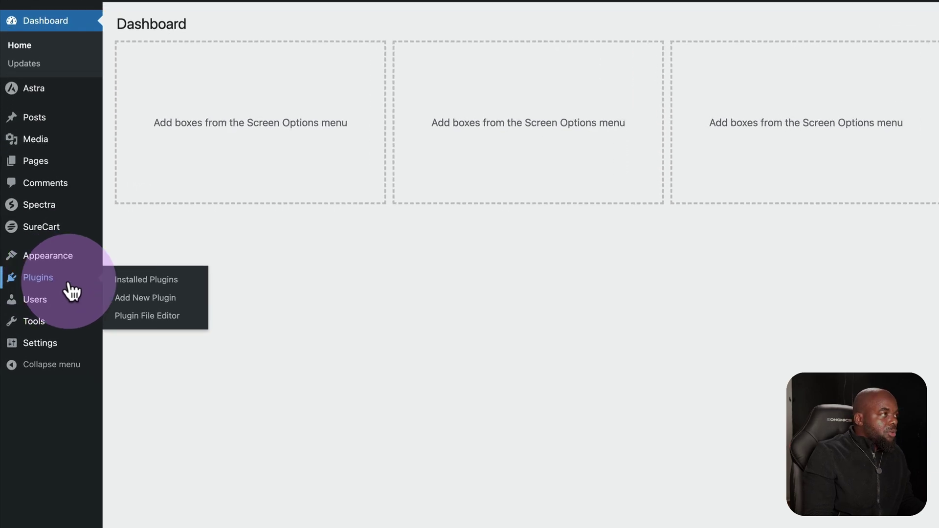
left_click(149, 300)
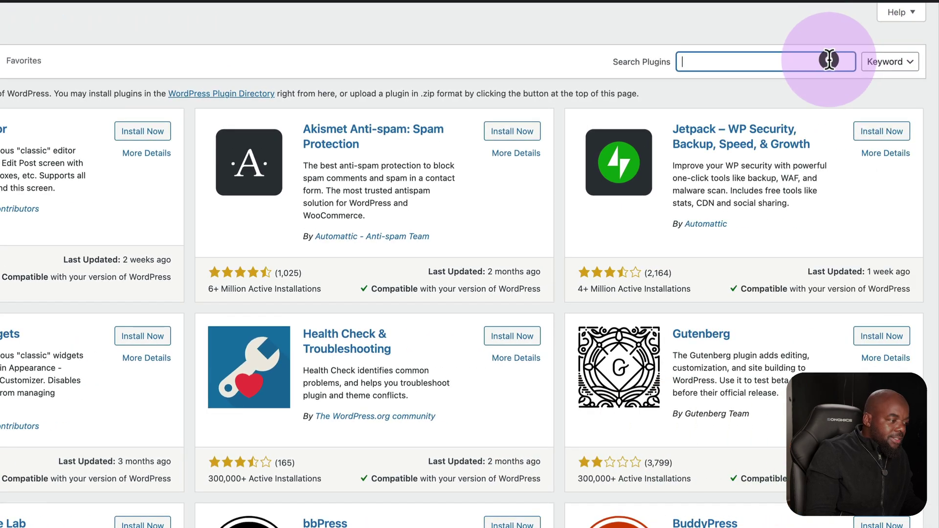
type("suretri")
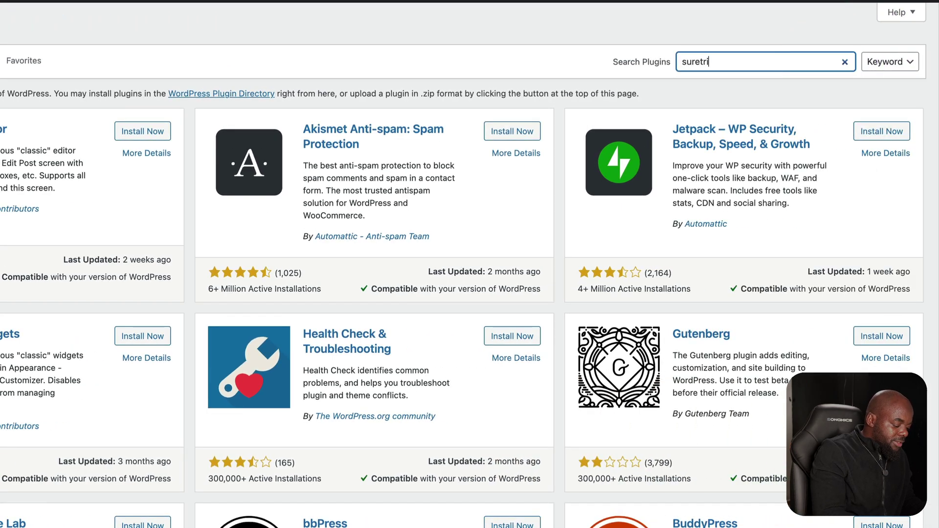
type("ggers")
left_click(143, 131)
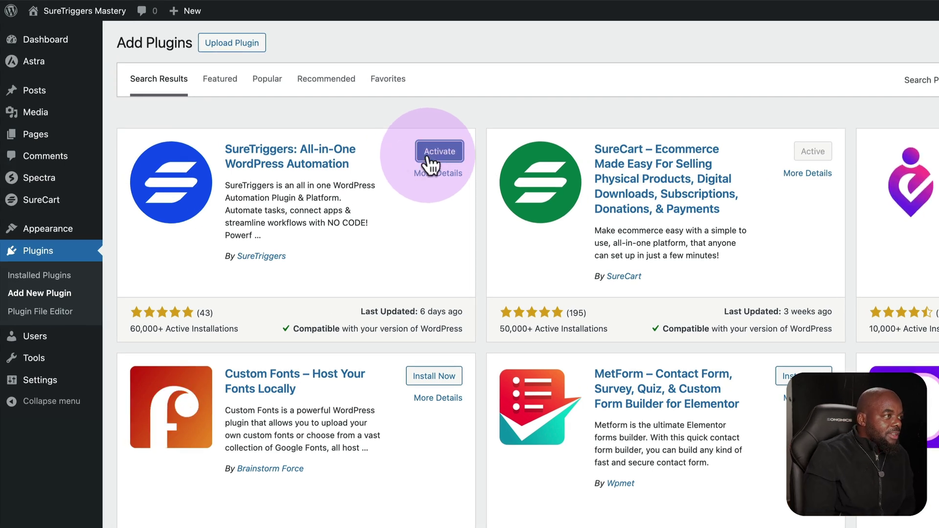
left_click(440, 152)
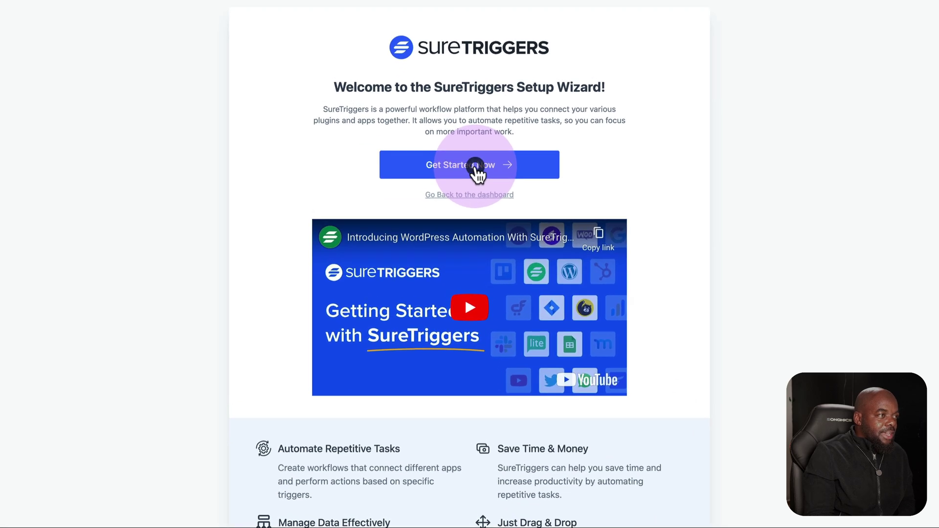
- Start the SureTriggers setup and authorize the account's connection to this website, dismissing the rating request
left_click(475, 168)
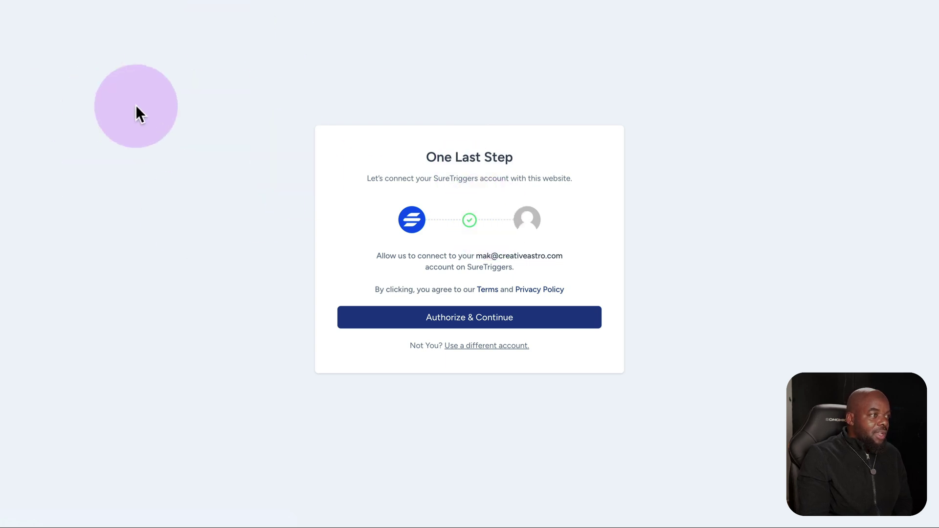
left_click(464, 318)
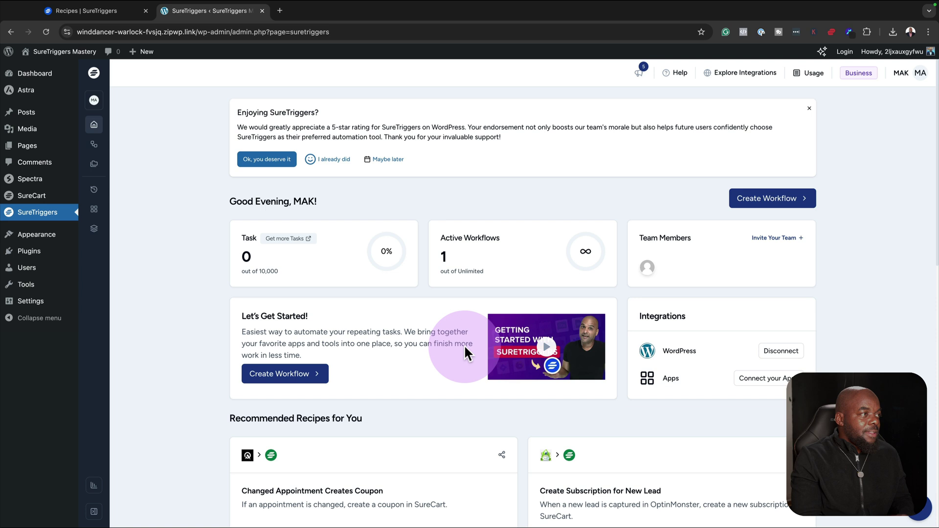
left_click(809, 110)
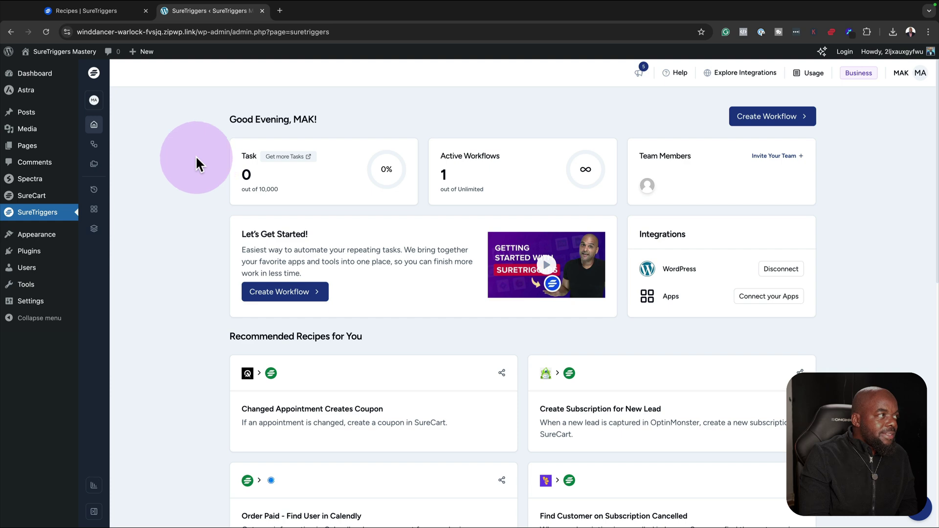
- Switch back to the SureTriggers web app and view its dashboard and workflows list
left_click(98, 10)
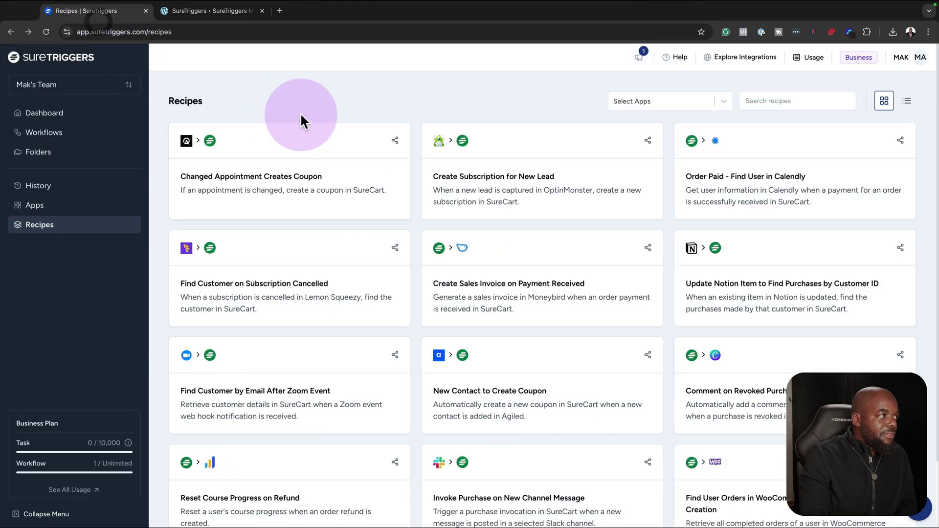
left_click(64, 117)
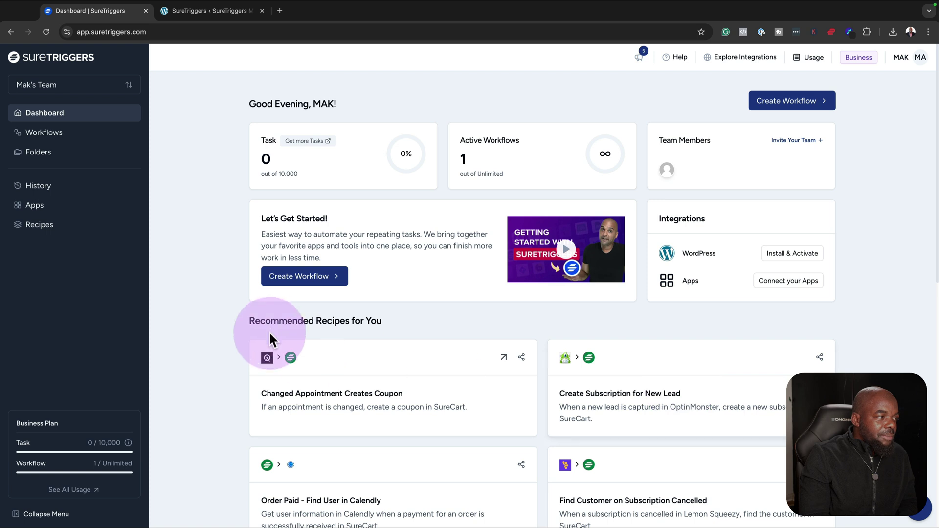
left_click(65, 137)
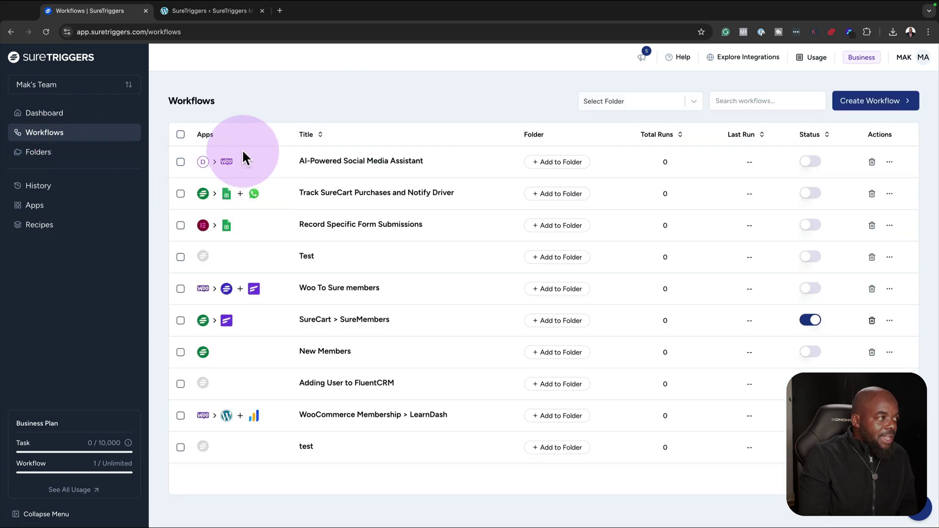
- Switch to the WordPress dashboard, view the workflows list inside the SureTriggers plugin, and return to the SureTriggers web app
left_click(221, 9)
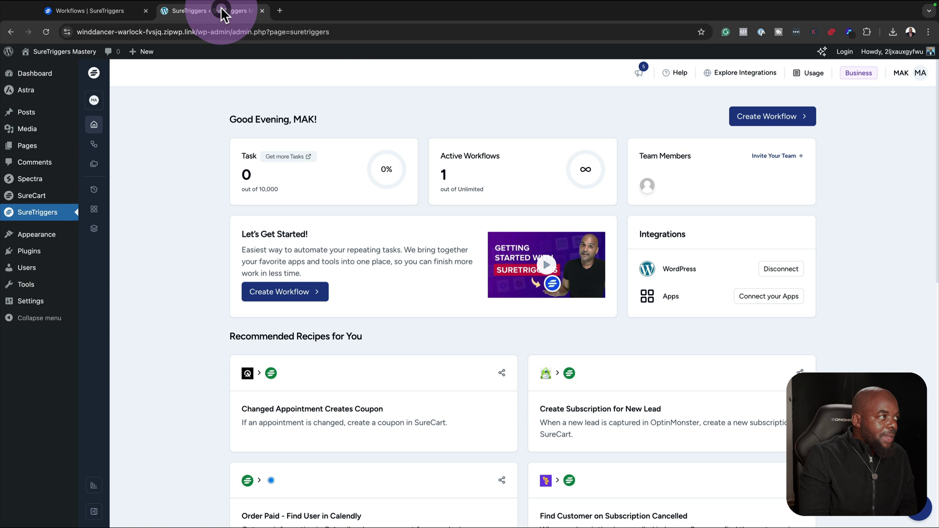
left_click(96, 146)
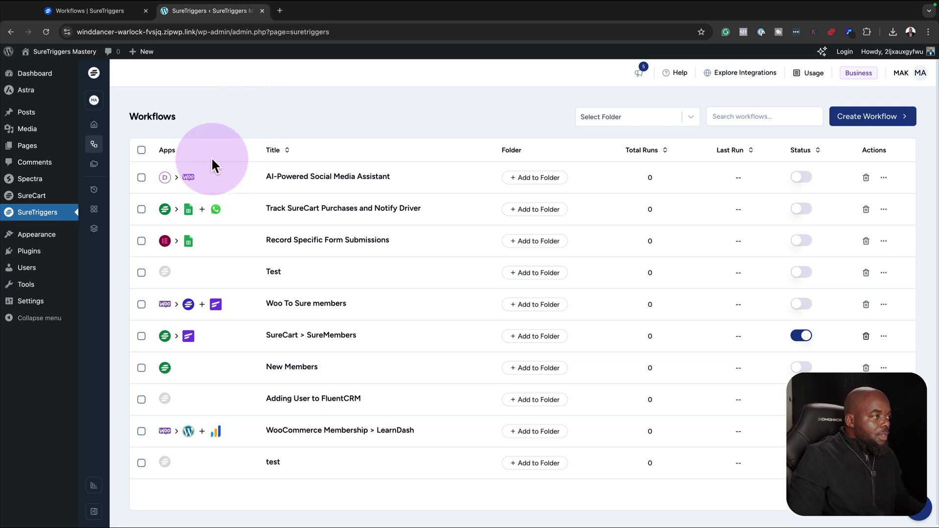
left_click(128, 12)
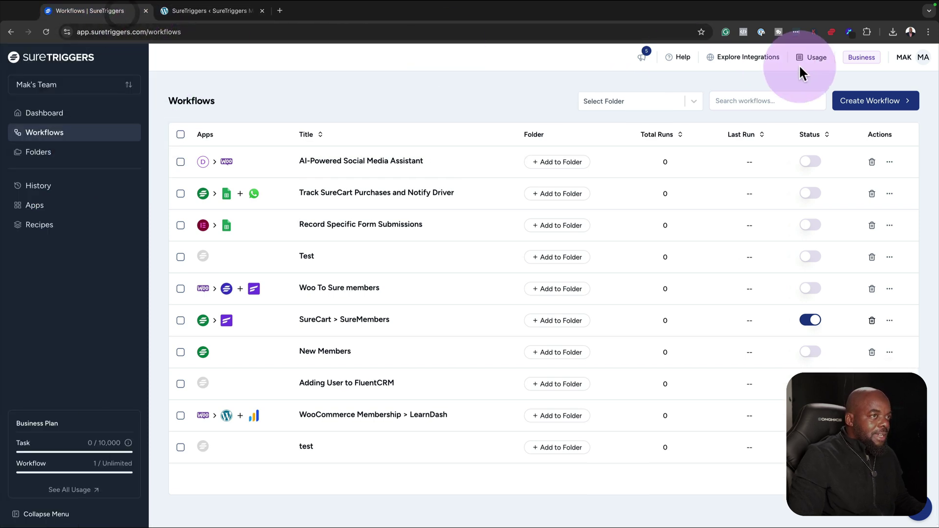
- Create a workflow from scratch named "FunnelMatic" in the Sales folder
left_click(860, 103)
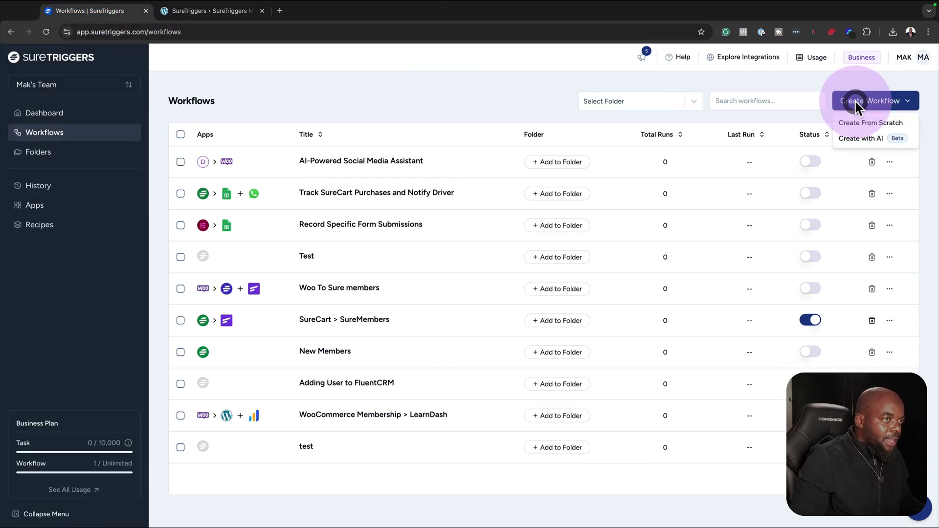
left_click(854, 129)
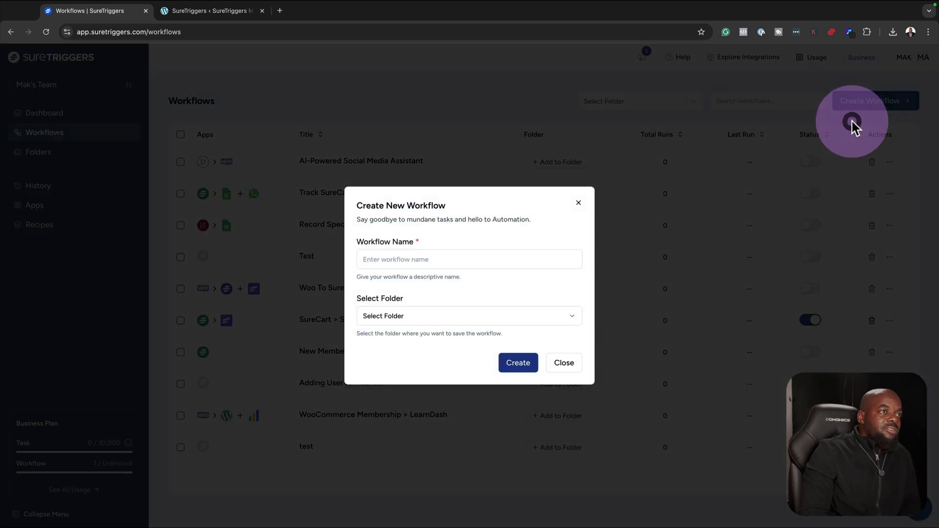
left_click(480, 257)
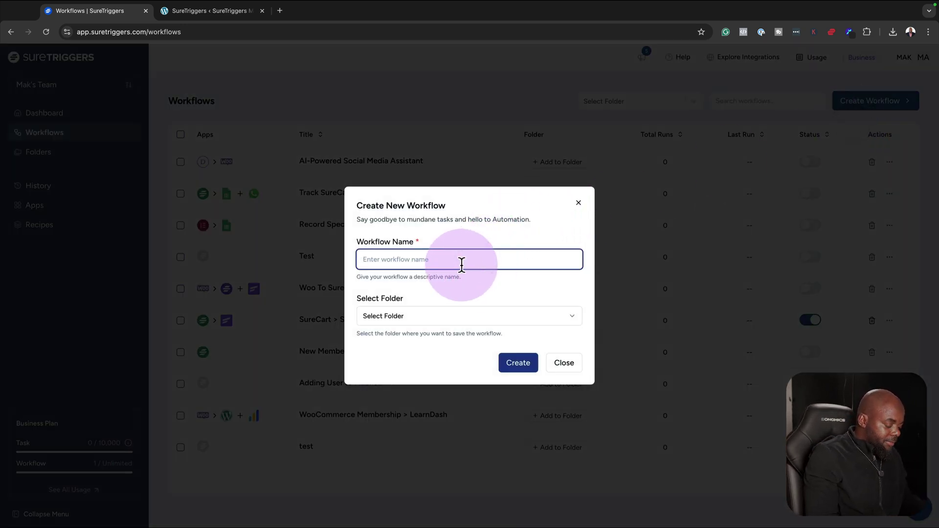
type("FunnelMatic")
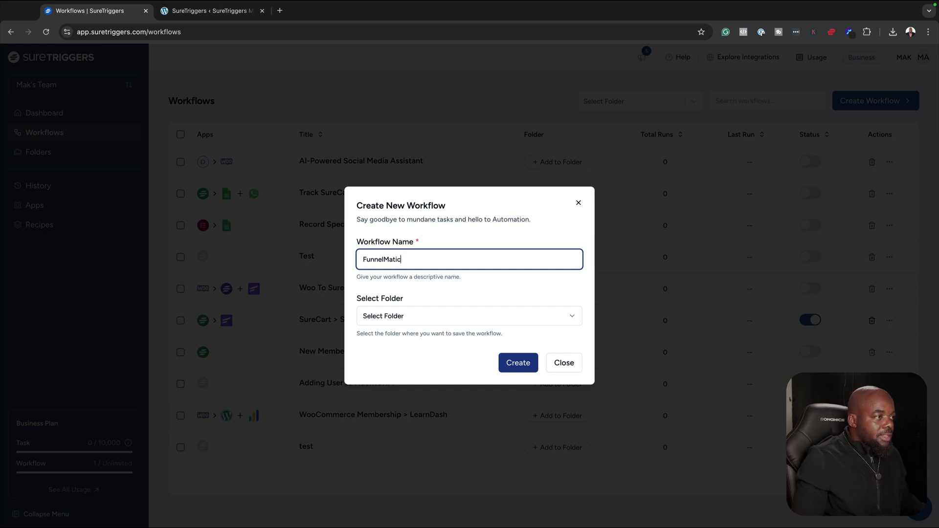
left_click(419, 318)
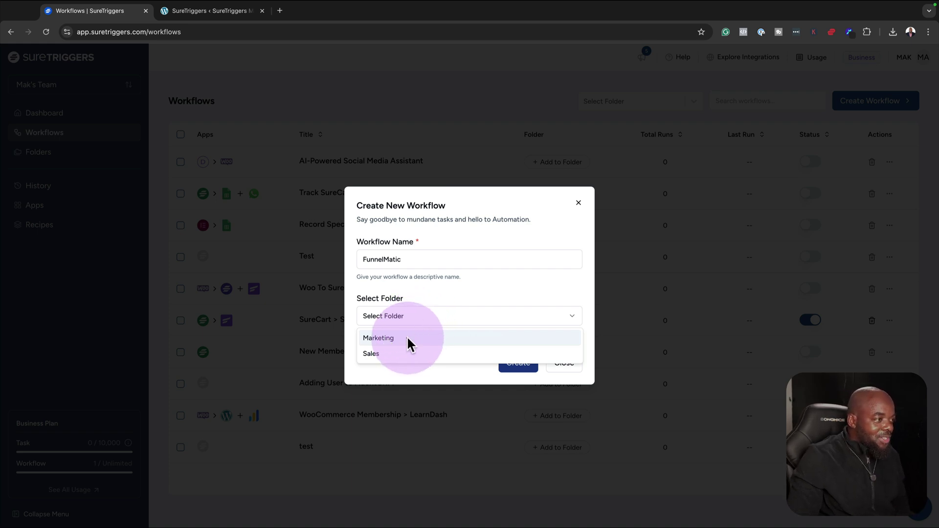
left_click(408, 339)
left_click(420, 318)
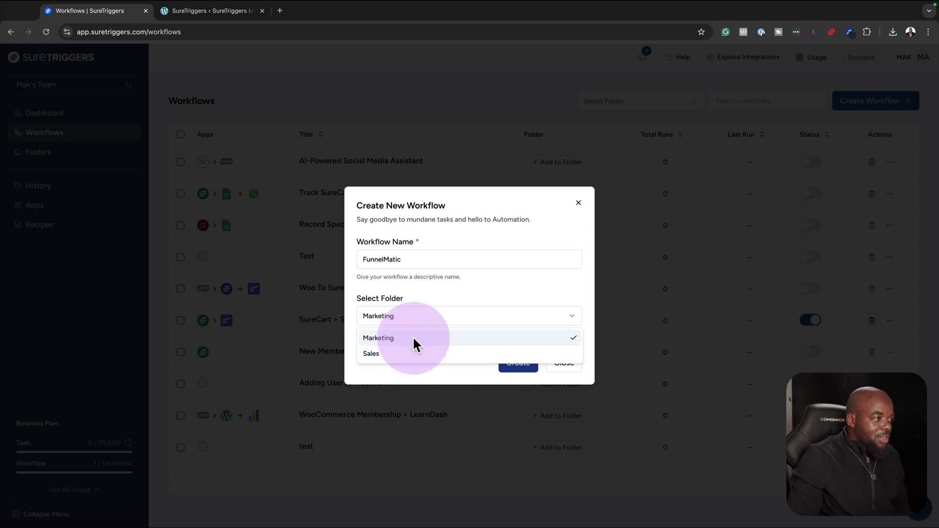
left_click(407, 354)
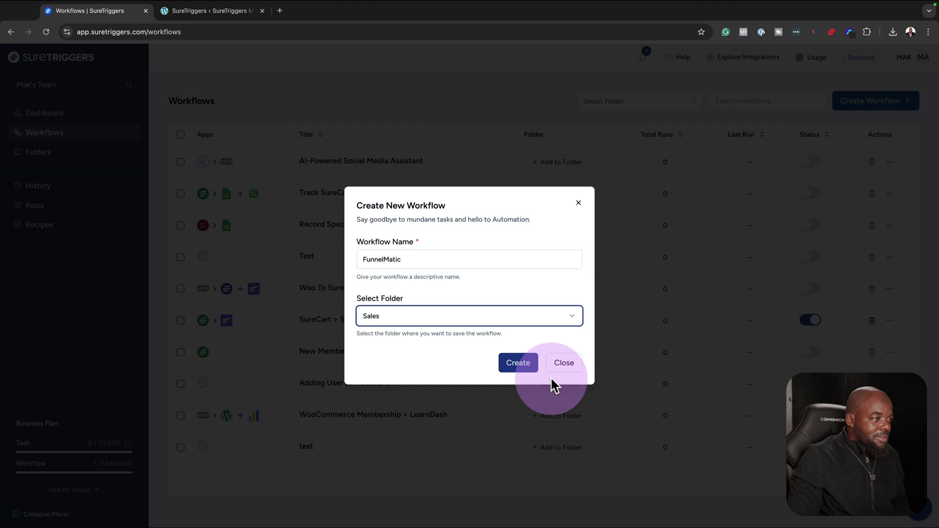
left_click(525, 364)
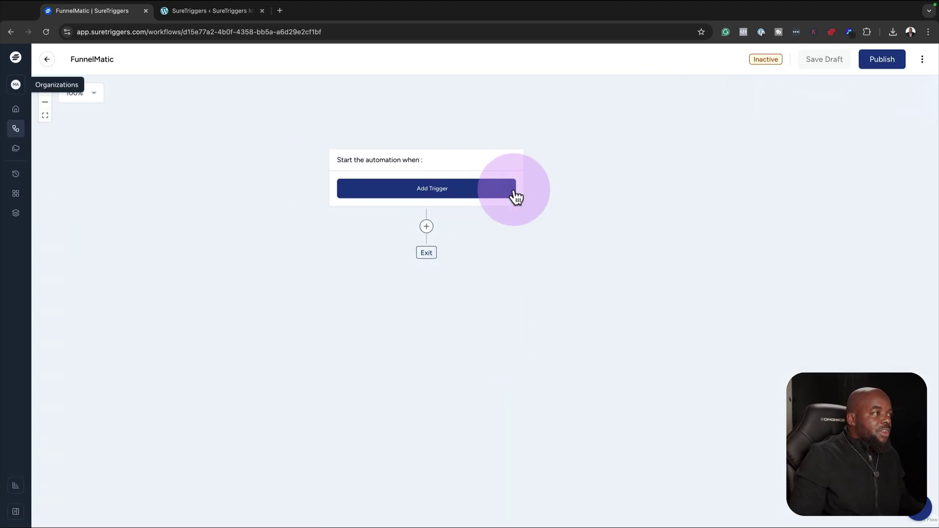
- Add a SureCart trigger for the Order Paid event, using the "SureCart | SureTriggers Mastery" connection
left_click(438, 190)
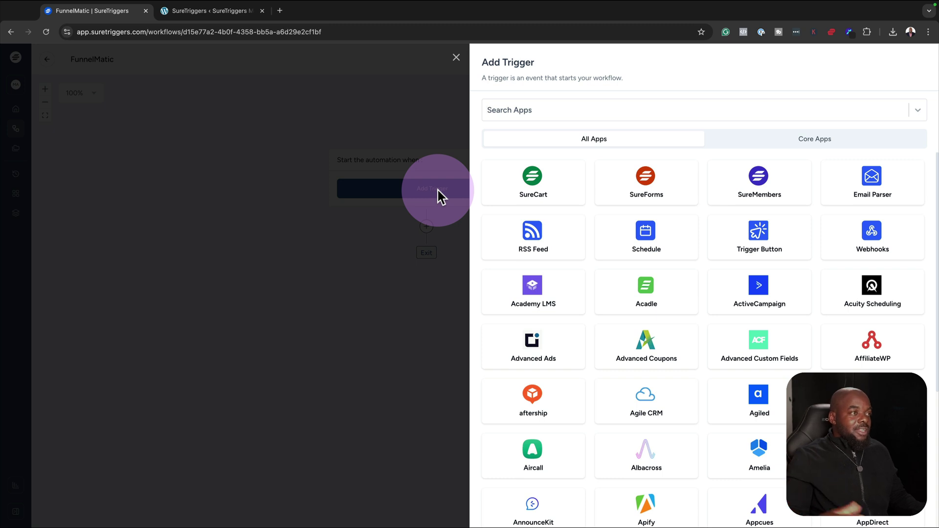
left_click(538, 183)
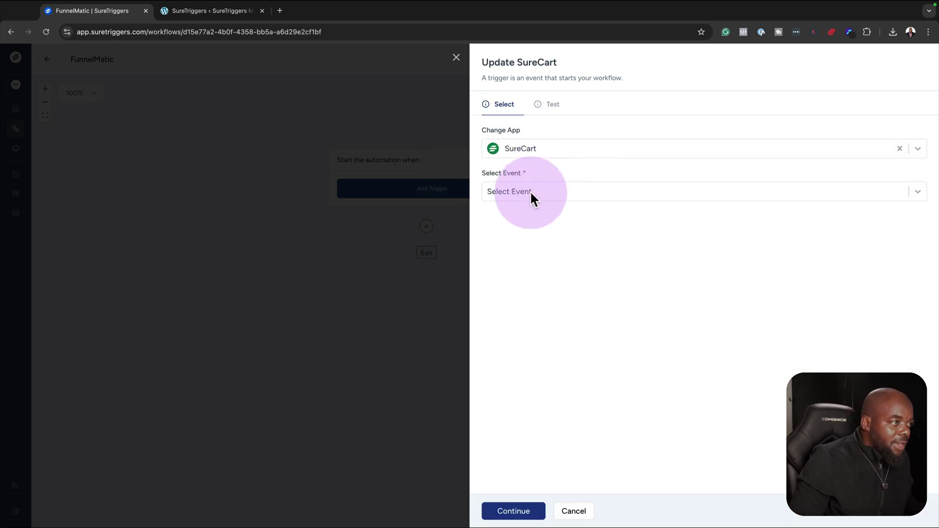
left_click(530, 191)
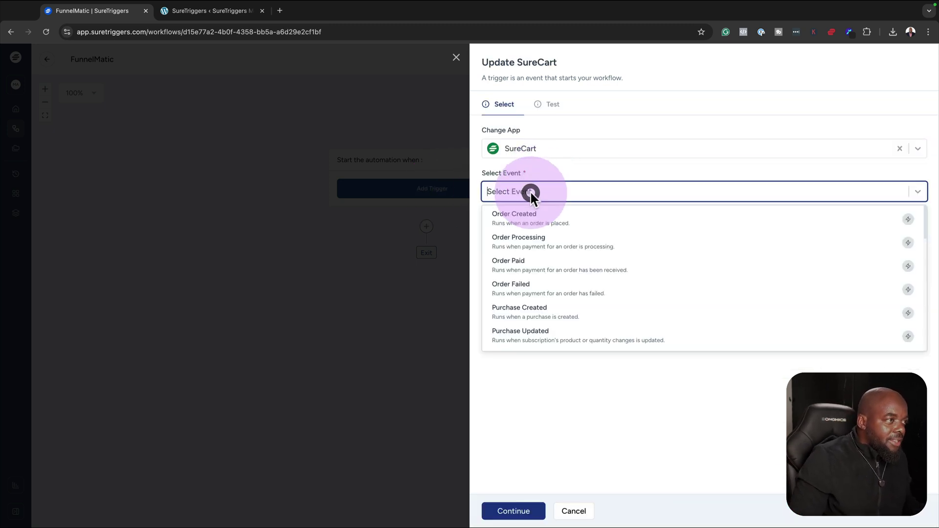
left_click(557, 270)
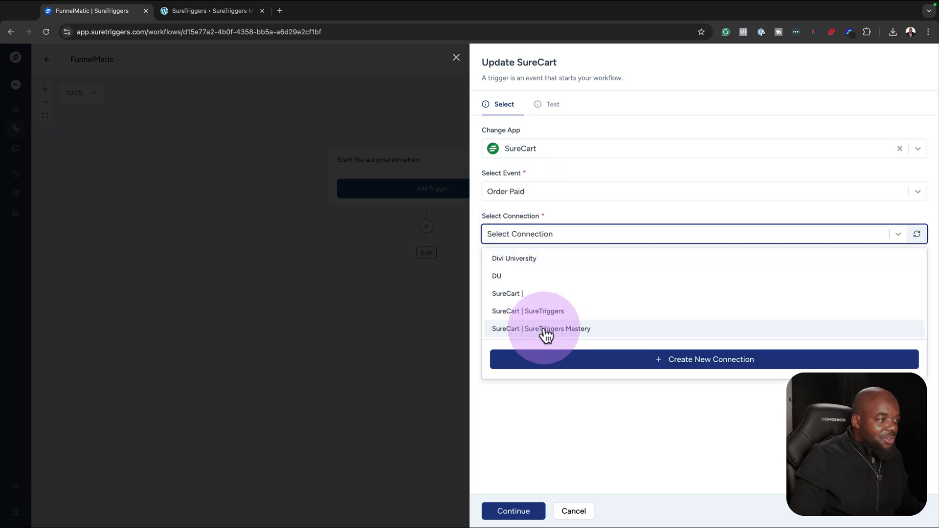
left_click(578, 331)
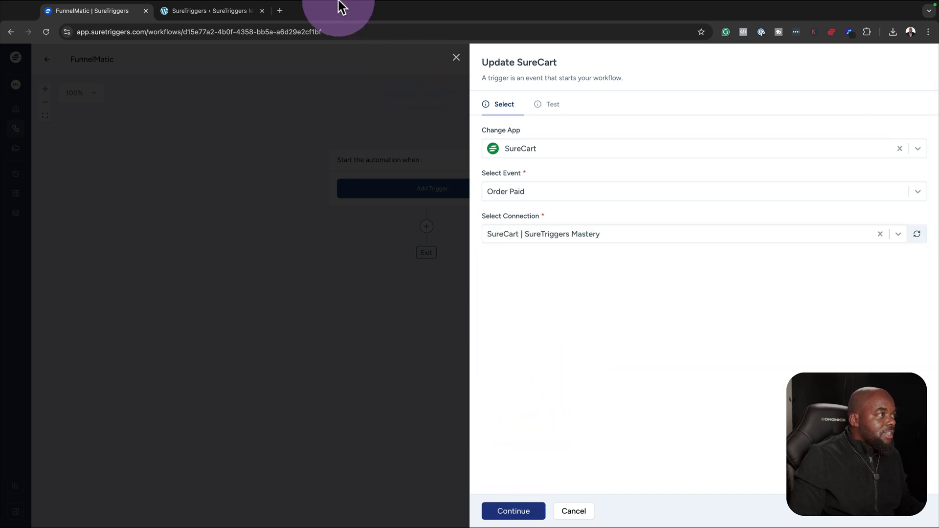
- Check the site's name in the WordPress dashboard against the chosen connection, and return to the FunnelMatic workflow
left_click(205, 10)
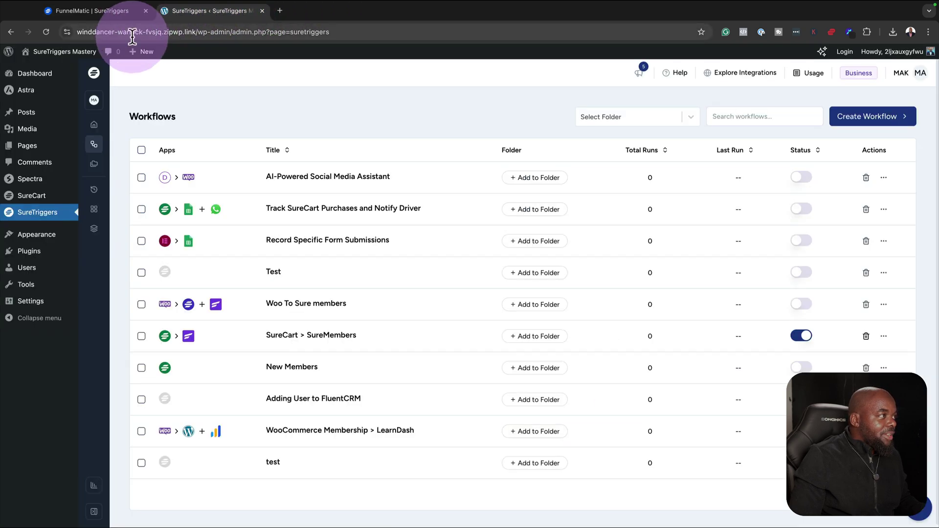
mouse_move(44, 53)
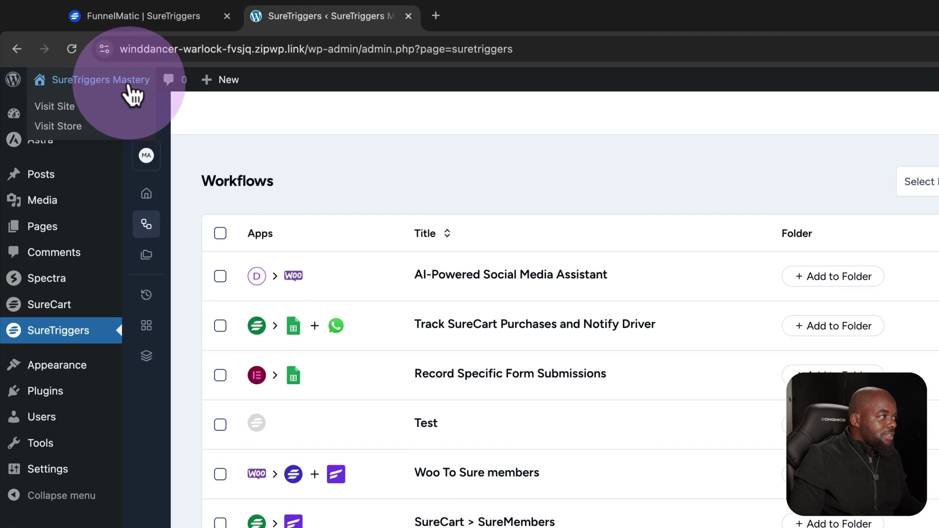
left_click(147, 15)
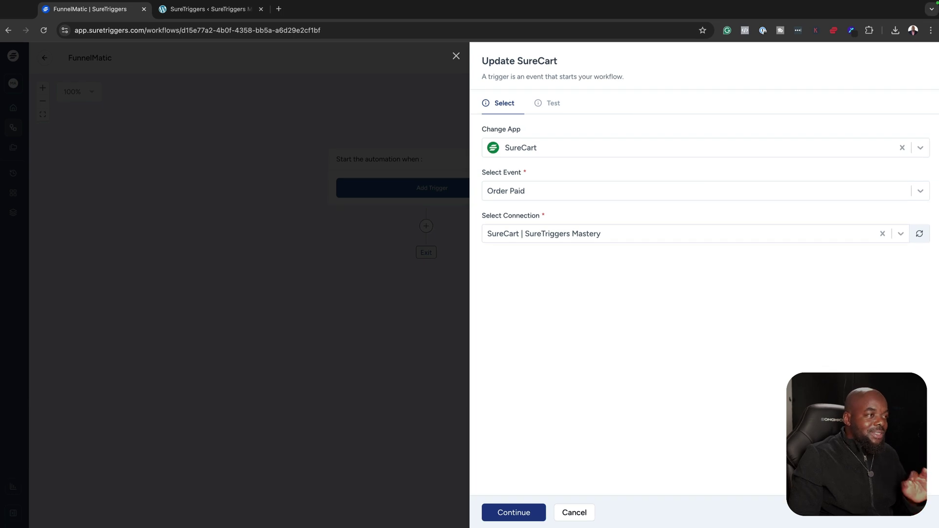
- Continue to the Order Paid trigger's test, review the fetched order data, and save the trigger
left_click(525, 516)
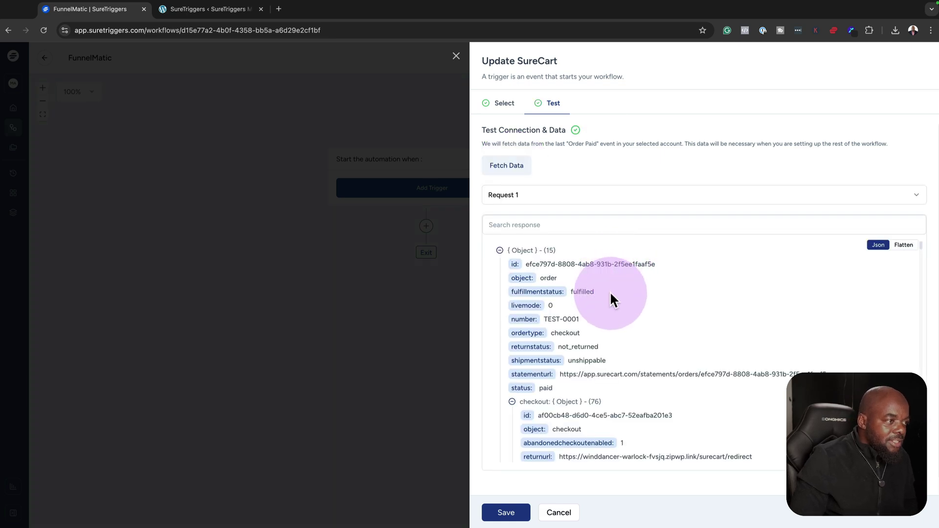
scroll(683, 410, "down", 5)
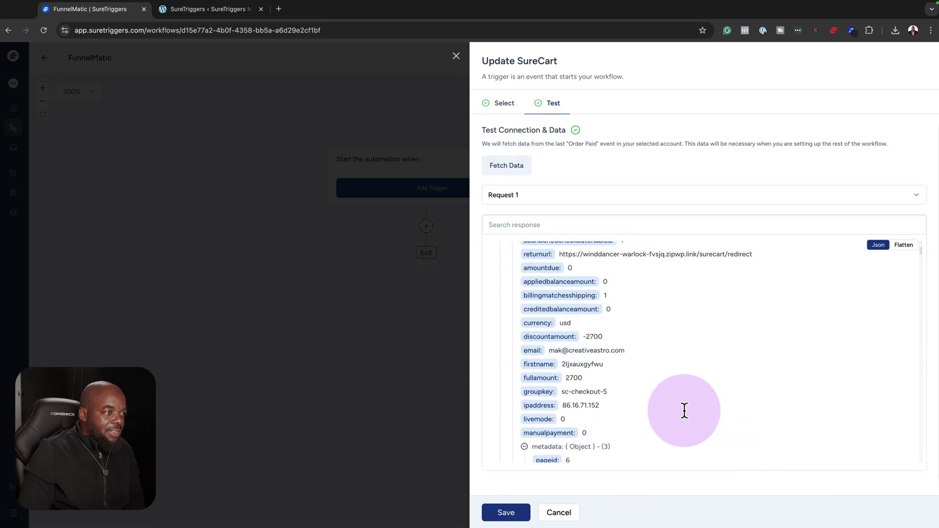
scroll(684, 410, "down", 15)
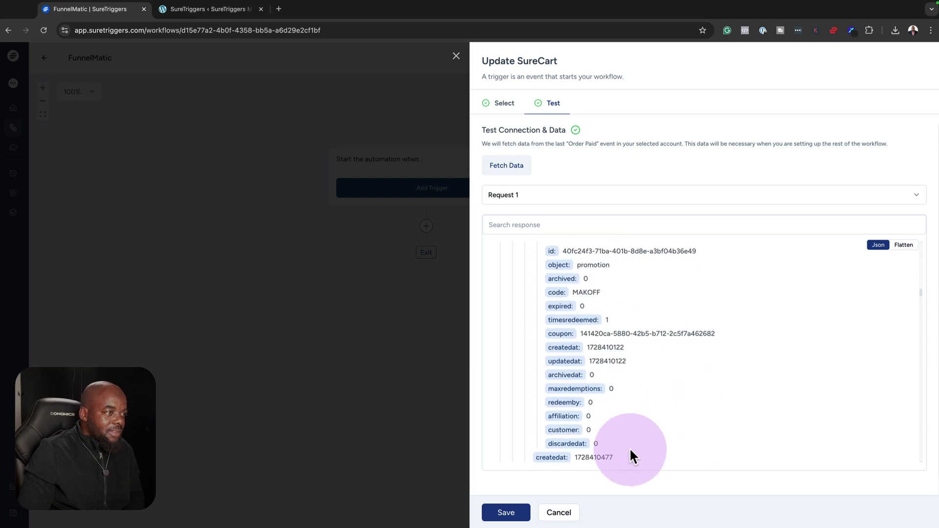
left_click(499, 511)
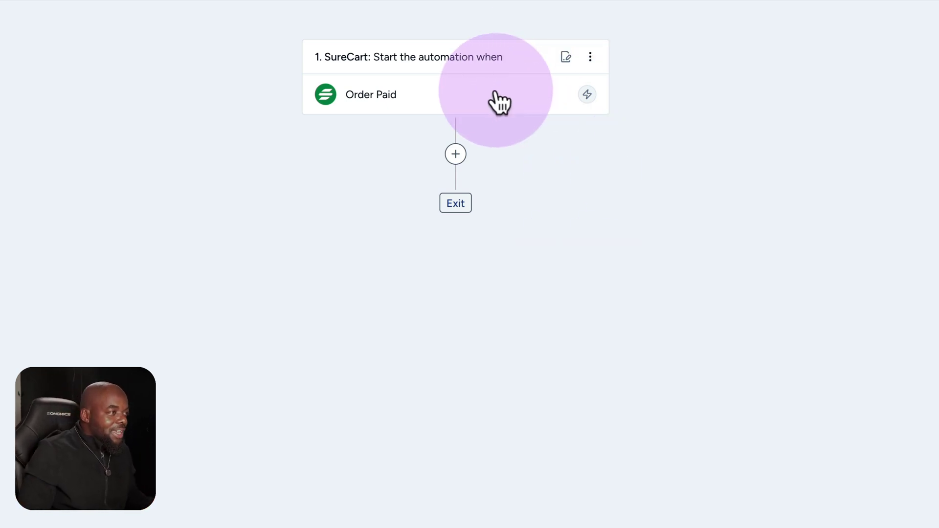
- Add an action after the Order Paid trigger, searching the apps for "word" and choosing WordPress
left_click(456, 154)
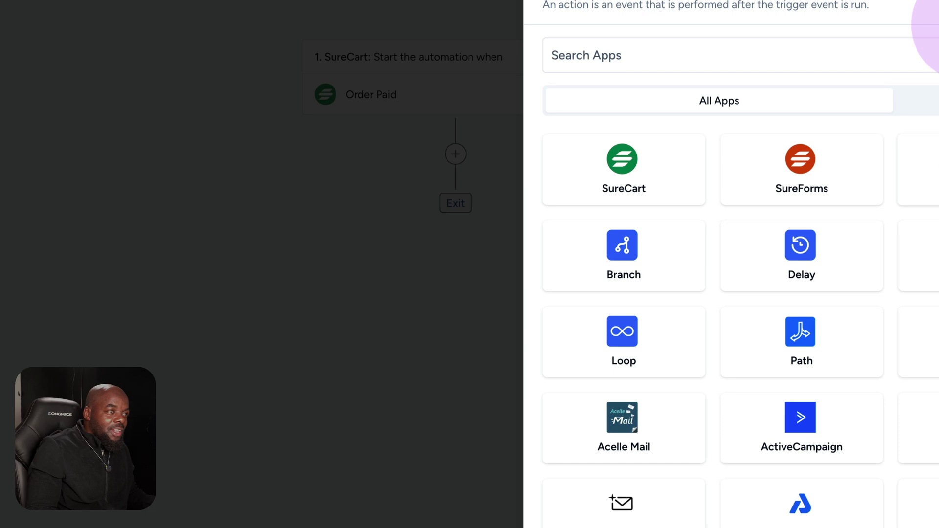
scroll(924, 399, "down", 4)
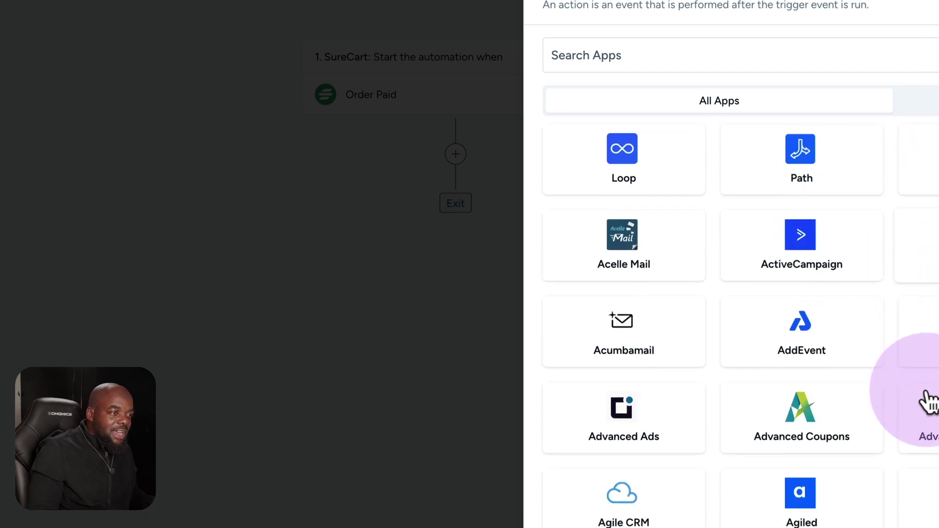
scroll(927, 398, "up", 5)
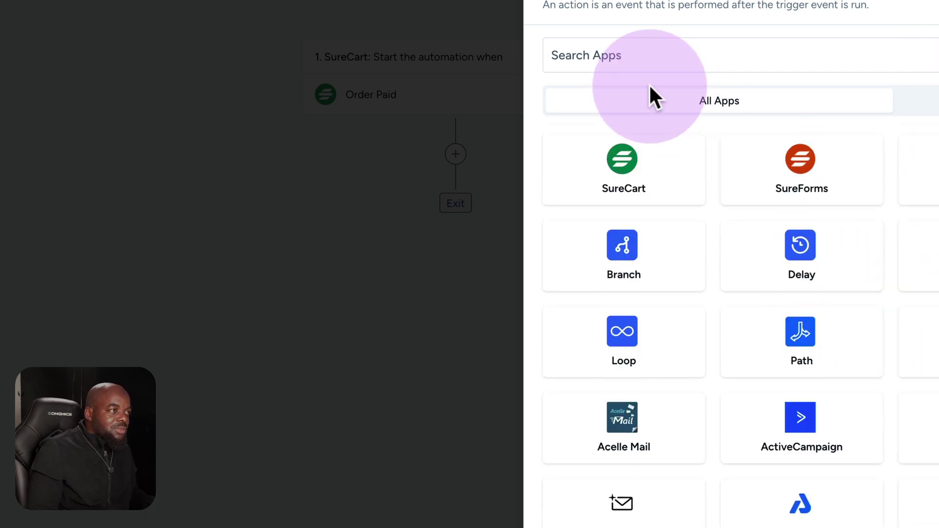
left_click(643, 51)
type("wo")
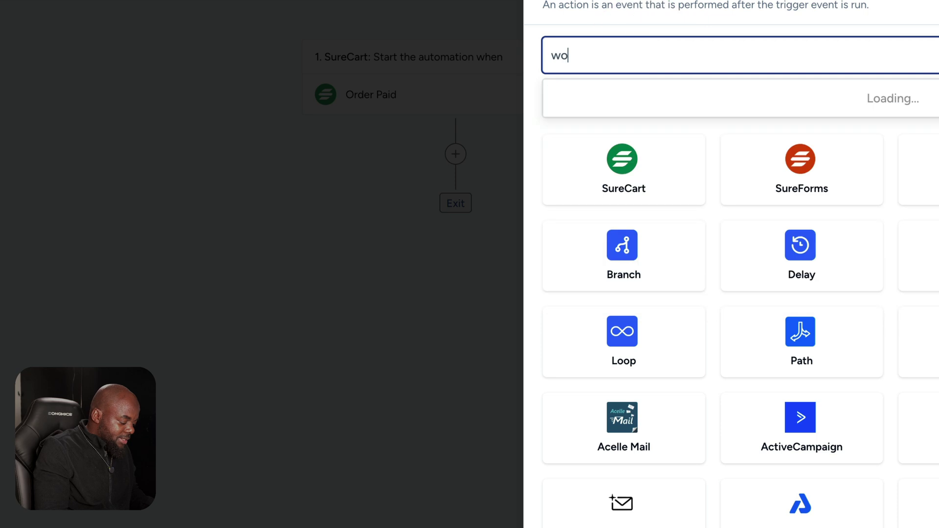
type("rd")
left_click(636, 128)
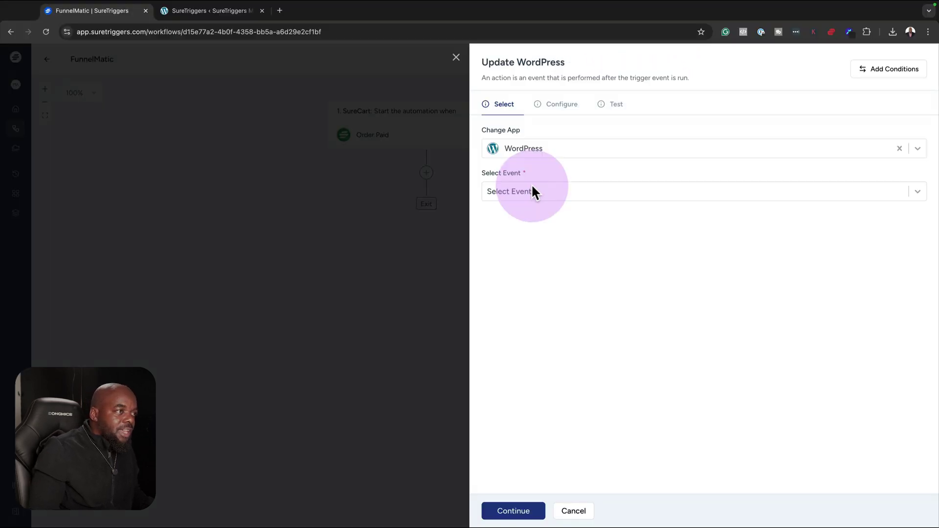
- Set the WordPress action's event to Create/Update User with the winddancer-warlock-fvsjq.zipwp.link connection, and continue to its configuration
left_click(527, 193)
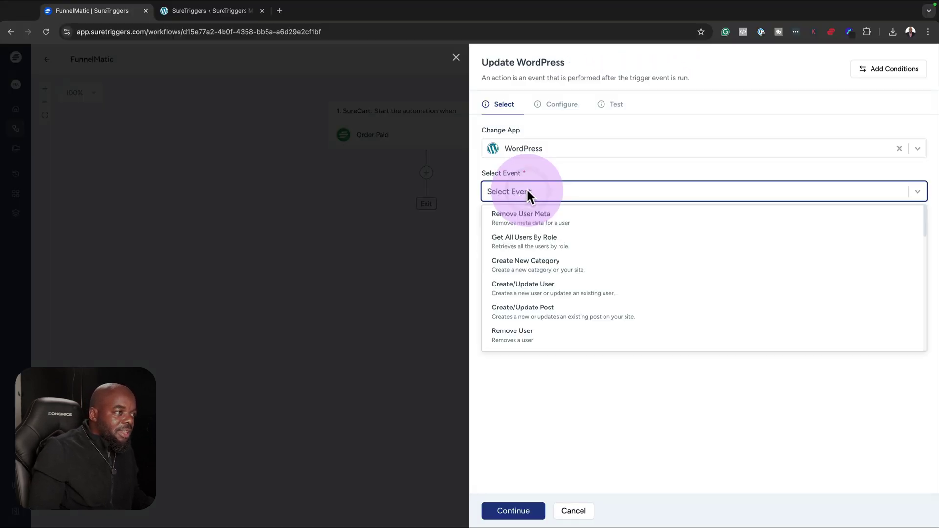
left_click(571, 288)
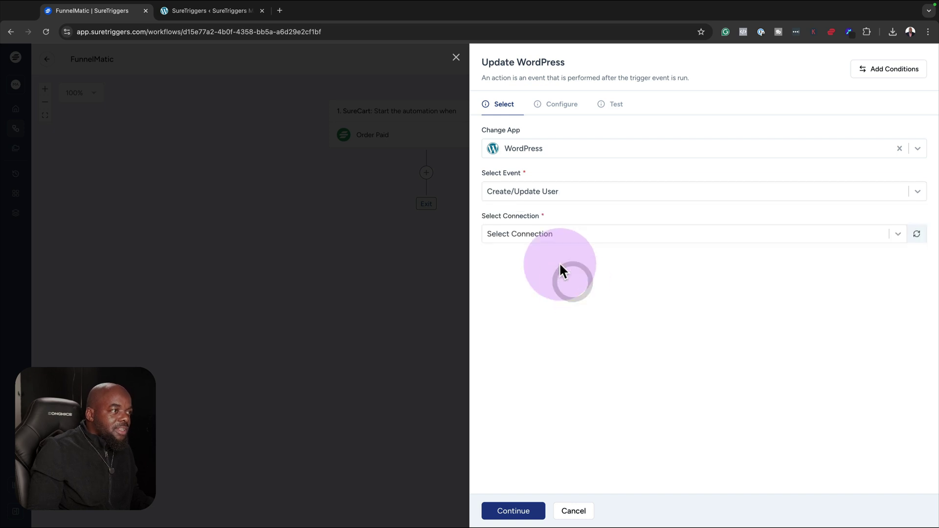
left_click(543, 233)
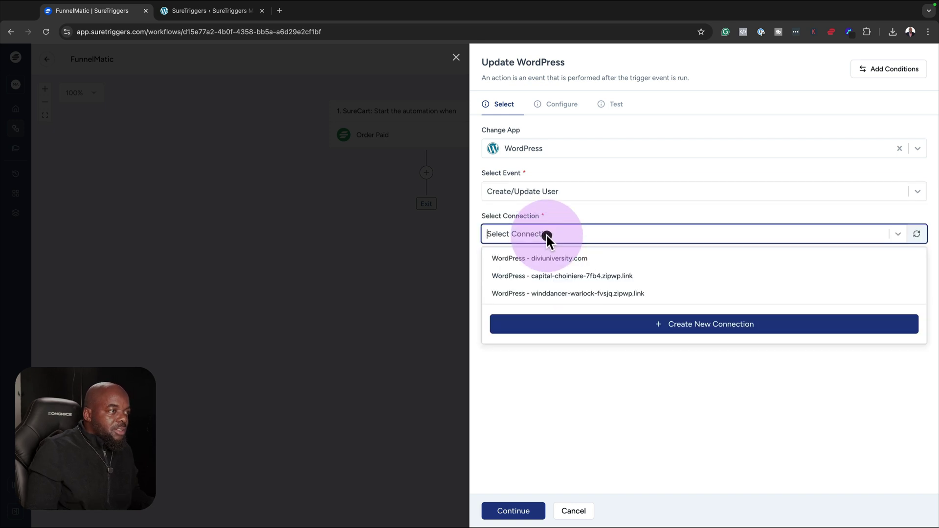
left_click(615, 295)
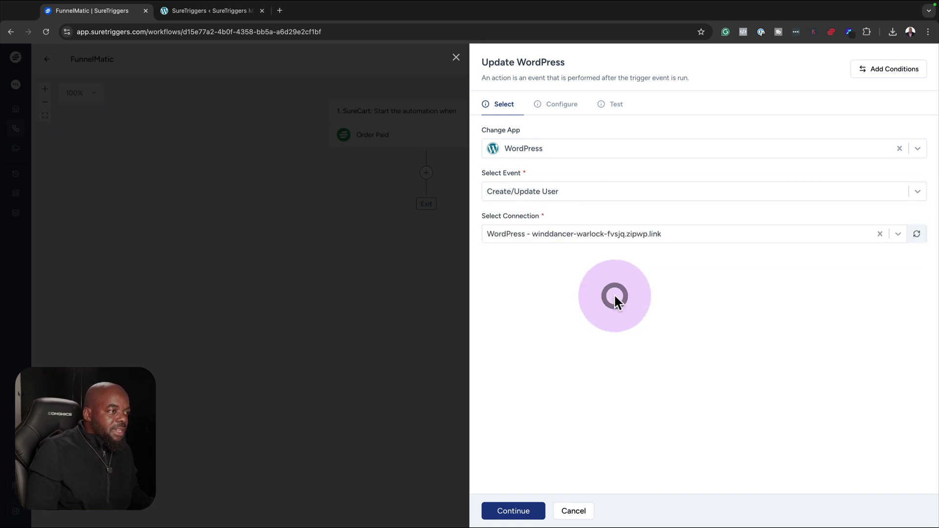
left_click(530, 513)
- Map User Name to Checkout First Name, User Email to Checkout Email and Password to Checkout Group Key, and set the role to SureCart Customer
left_click(524, 147)
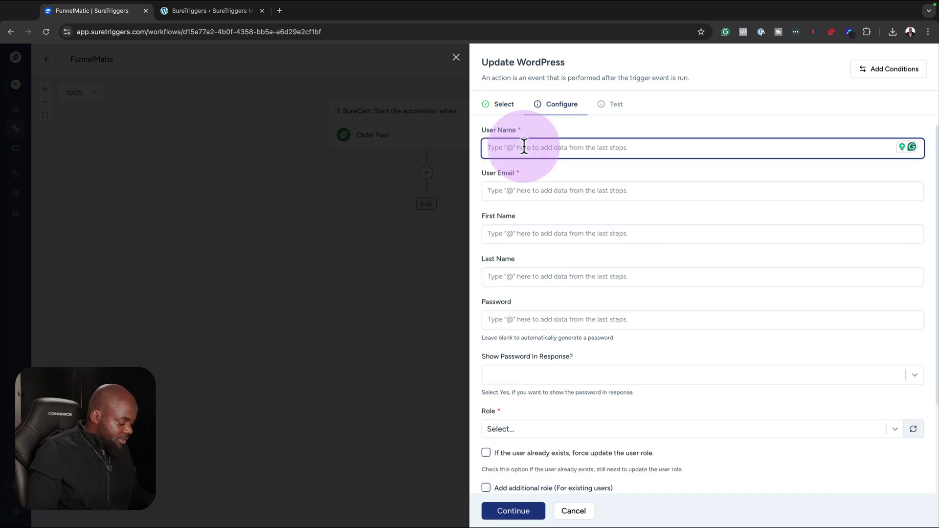
type("@name")
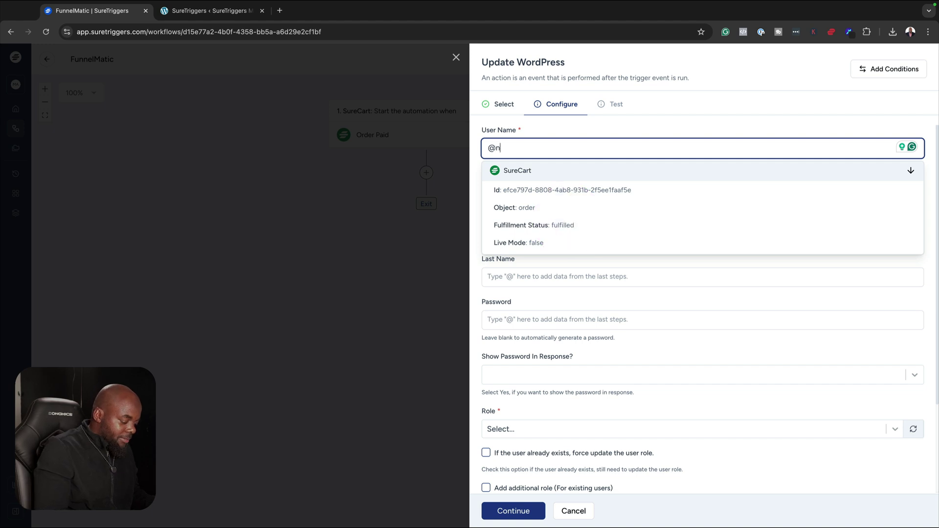
left_click(568, 186)
left_click(512, 192)
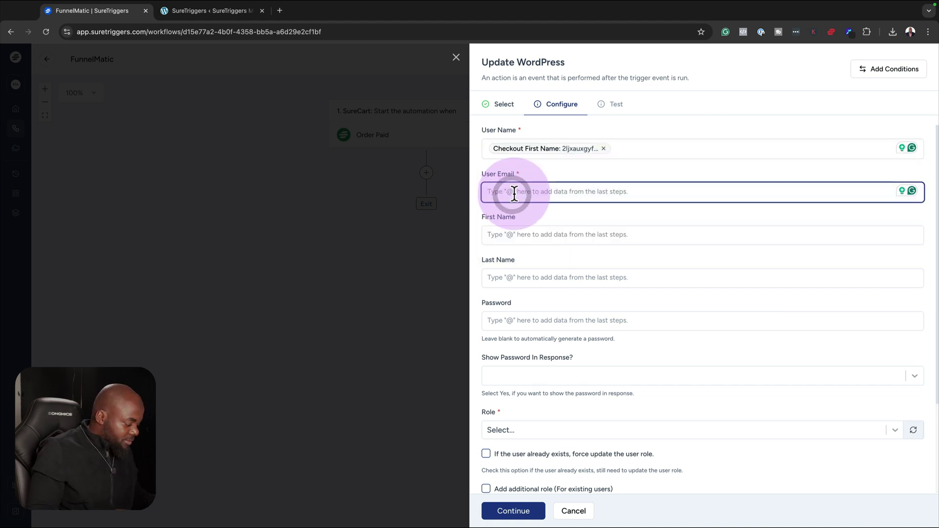
type("@e")
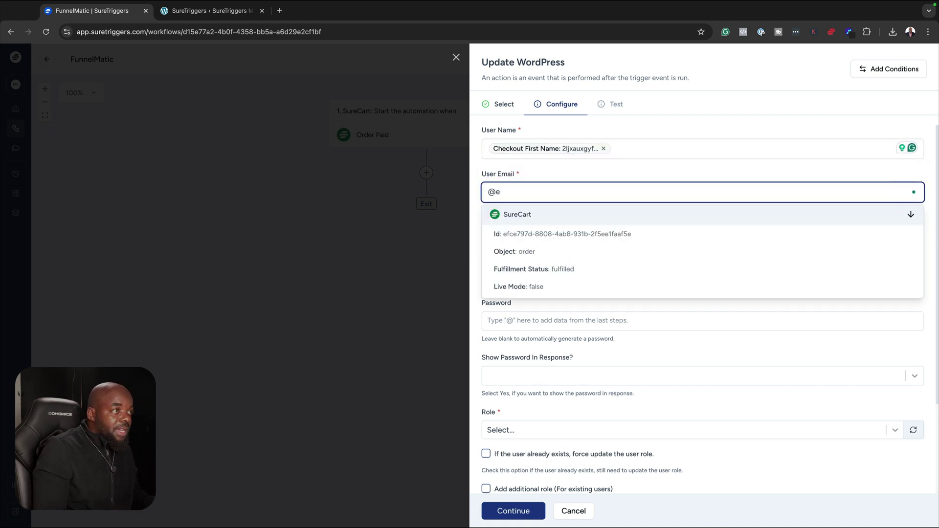
type("mail")
left_click(611, 234)
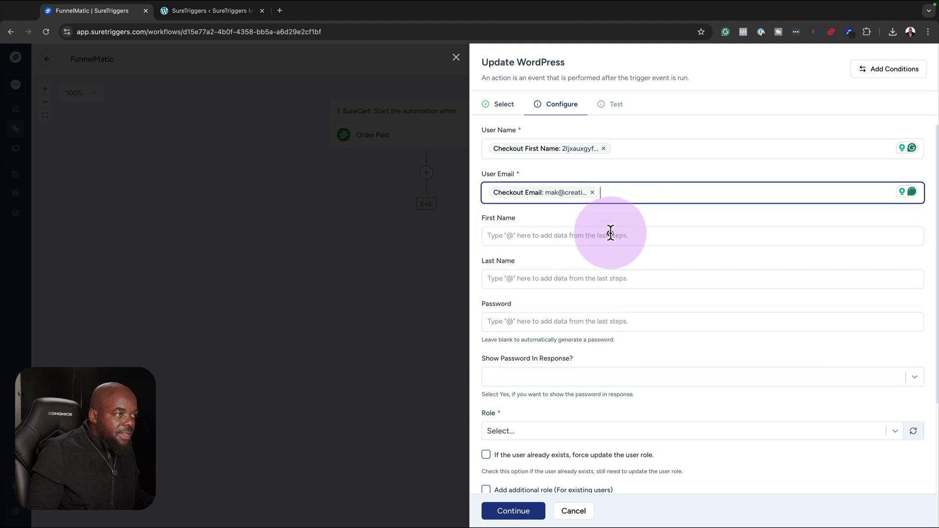
left_click(549, 236)
type("@")
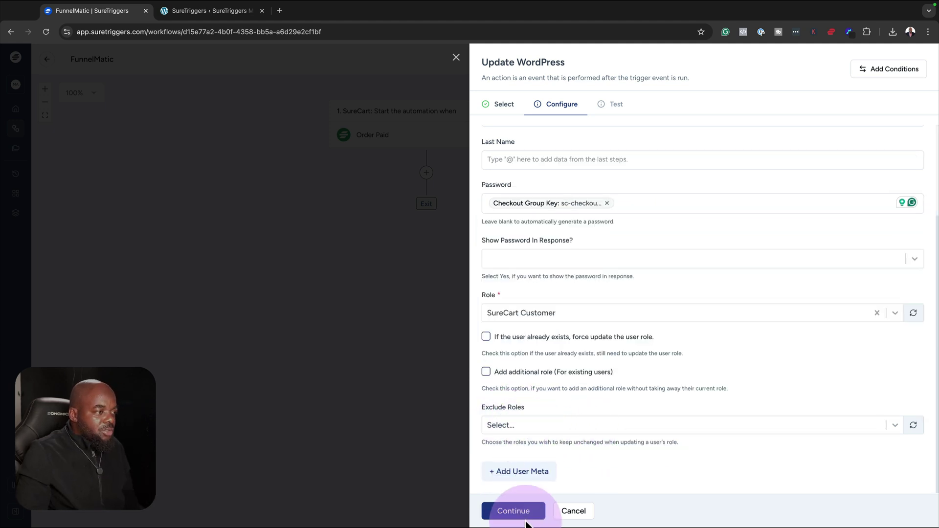
- Continue to the Create/Update User action's test, run it, and save the WordPress action
left_click(529, 514)
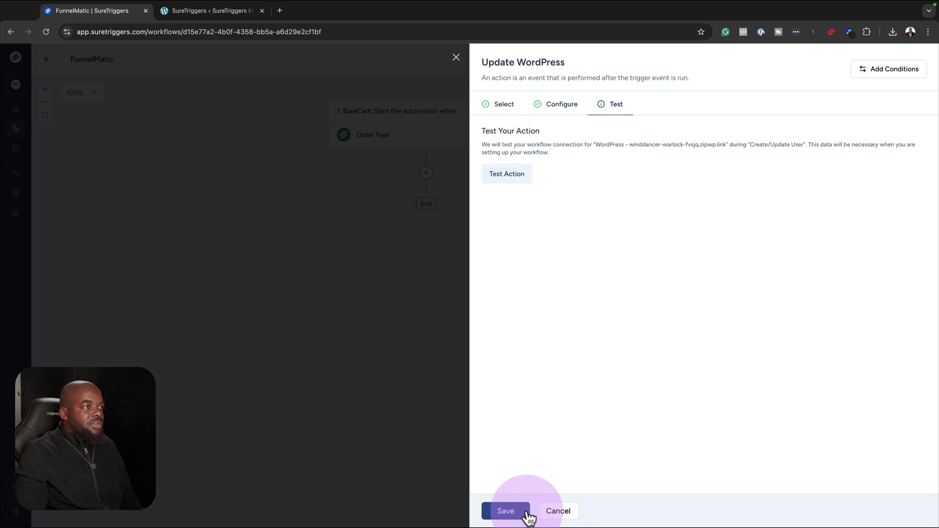
left_click(515, 174)
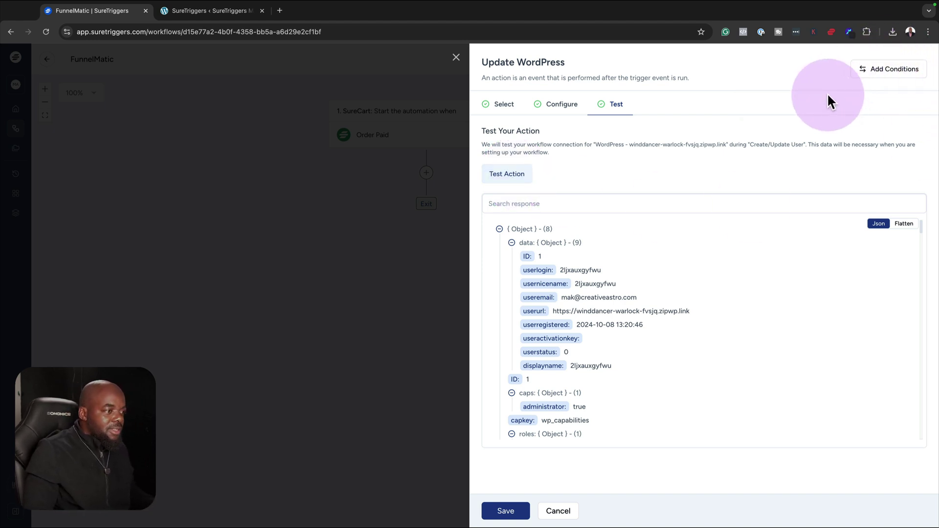
left_click(515, 517)
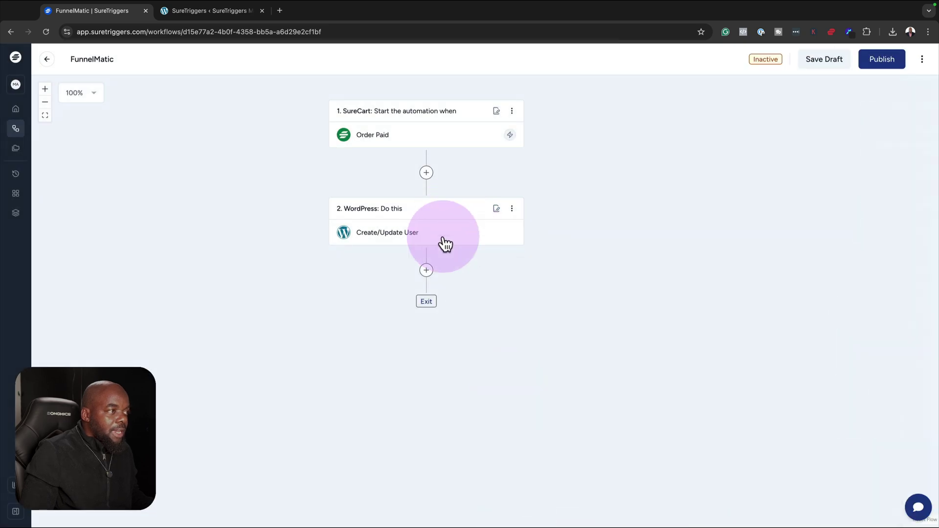
- Add a Delay in hours after the Create/Update User action, and discard the unfinished Calendly action
left_click(427, 270)
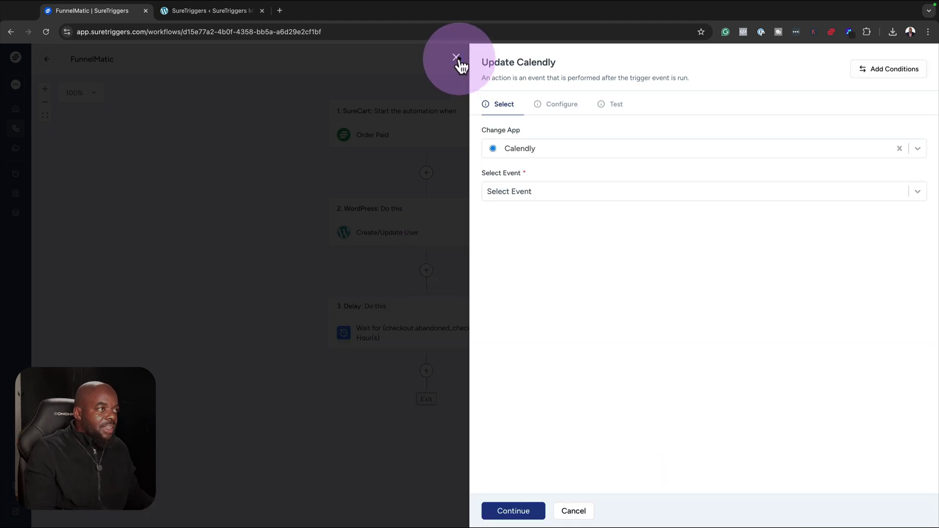
left_click(455, 58)
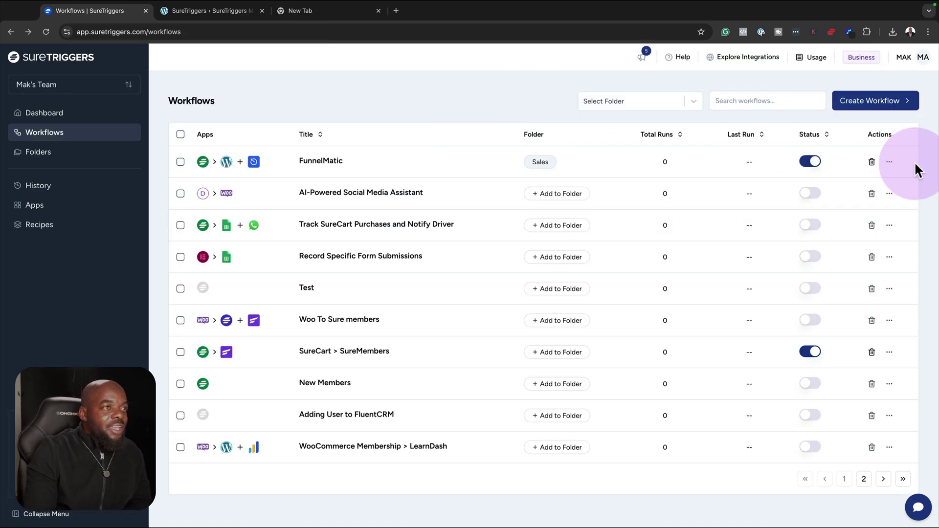
- Generate a workflow with AI from "when a customer buys product on surecart add them to suremembers vip level then add the customer to google sheets"
left_click(903, 107)
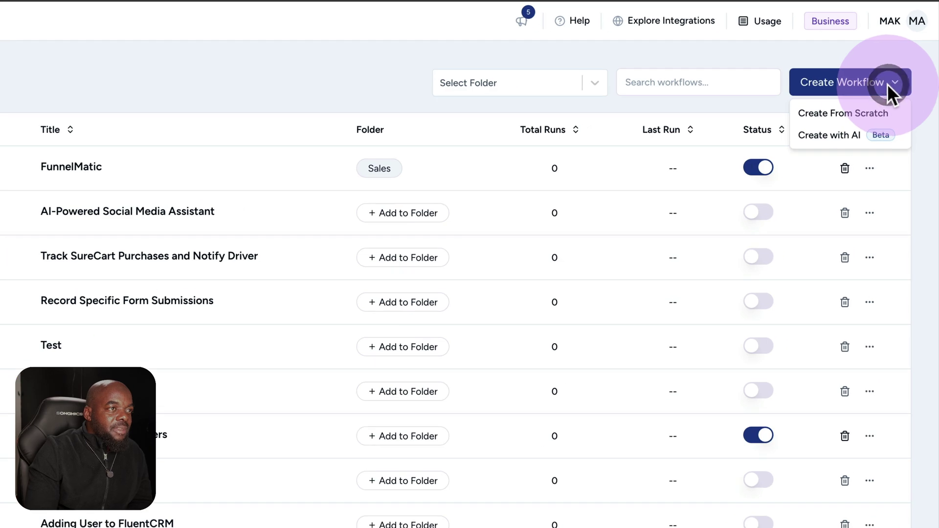
left_click(842, 139)
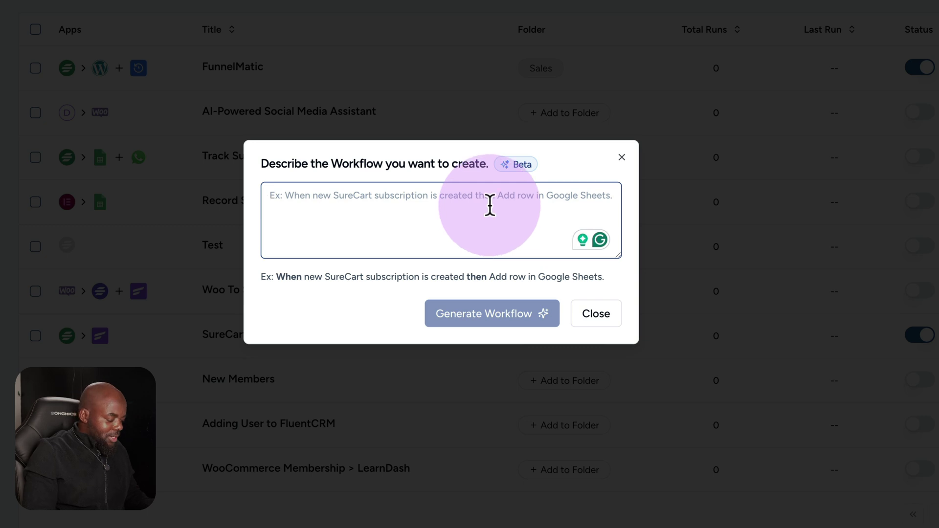
type("when a customer buys product on surecart add them to suremembers vip level then add the customer to google sheets")
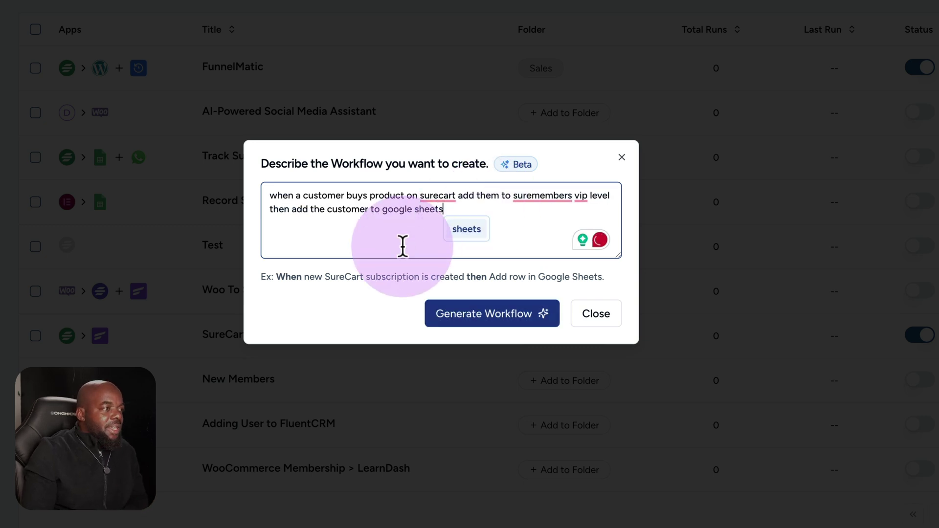
left_click(365, 241)
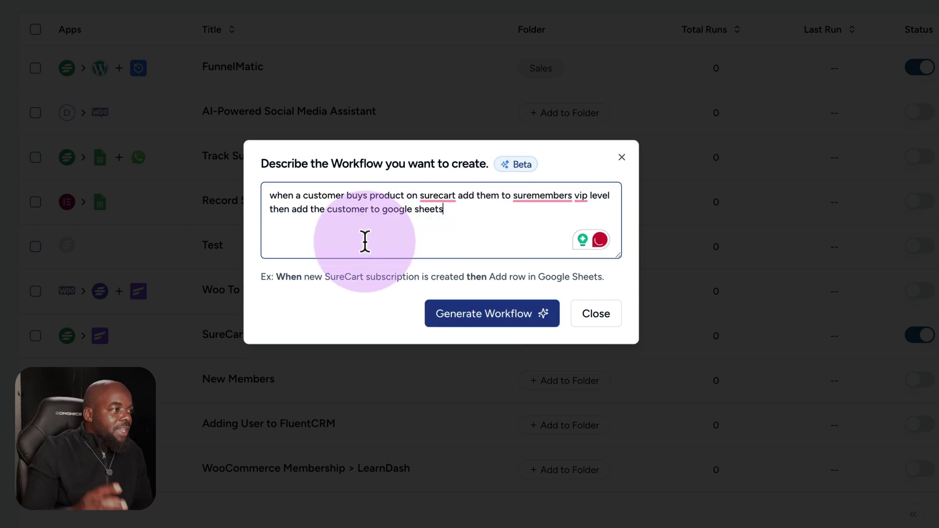
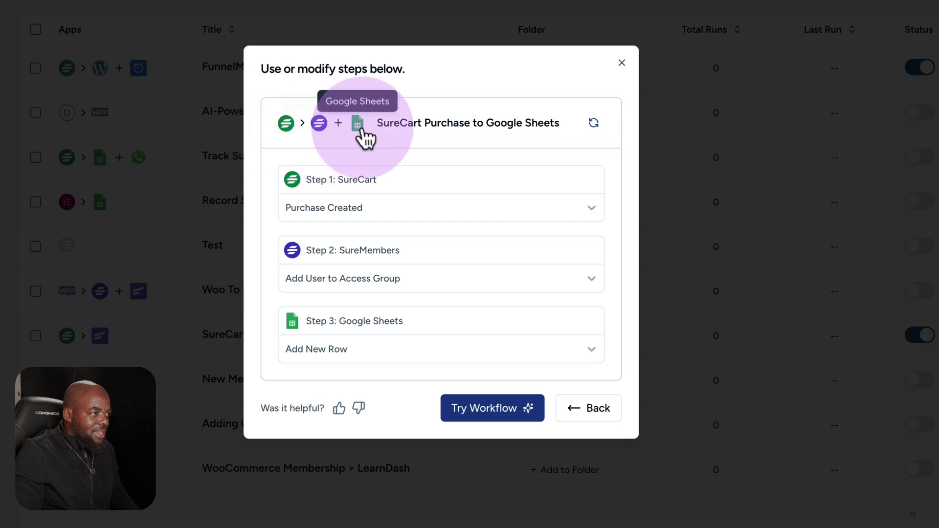
- Rate the generated SureCart Purchase to Google Sheets steps as helpful and open them as a workflow
left_click(339, 408)
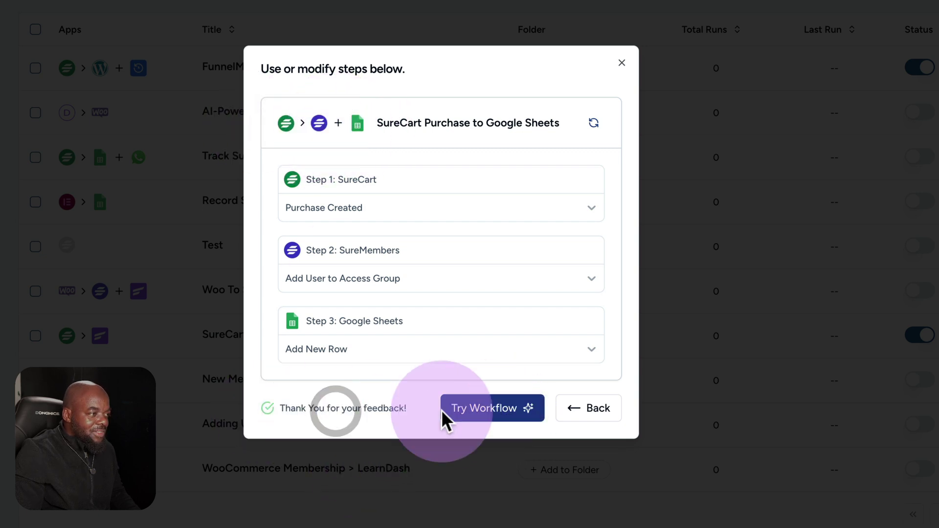
left_click(496, 411)
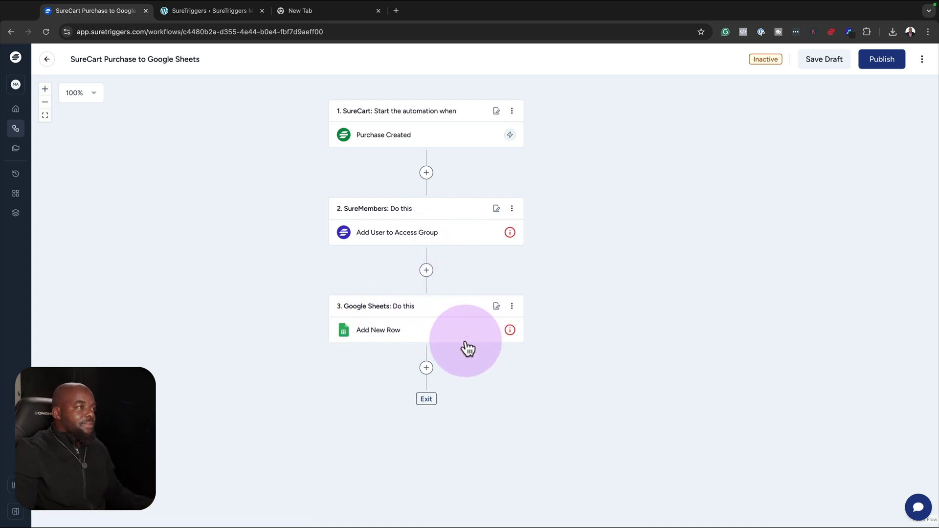
- Review the event choices of the SureCart Purchase Created trigger and the settings of the SureMembers Add User to Access Group action
left_click(446, 139)
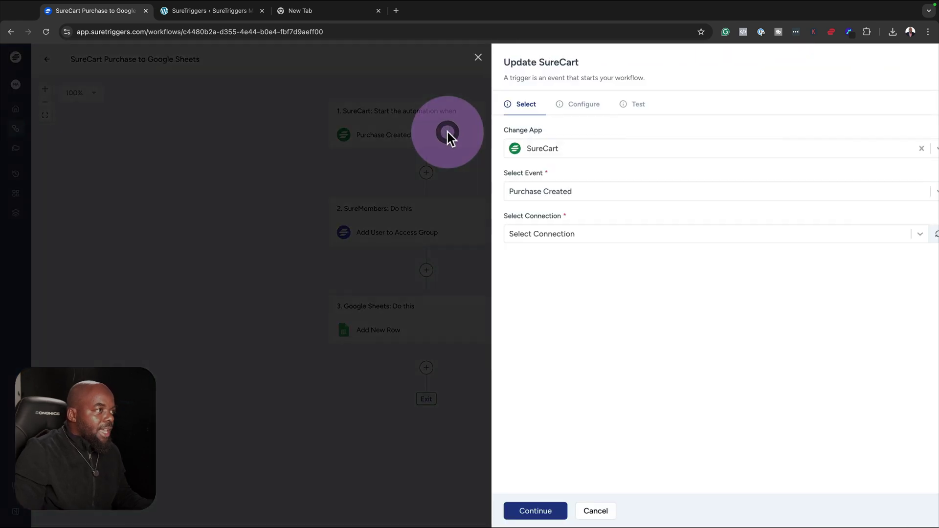
left_click(553, 191)
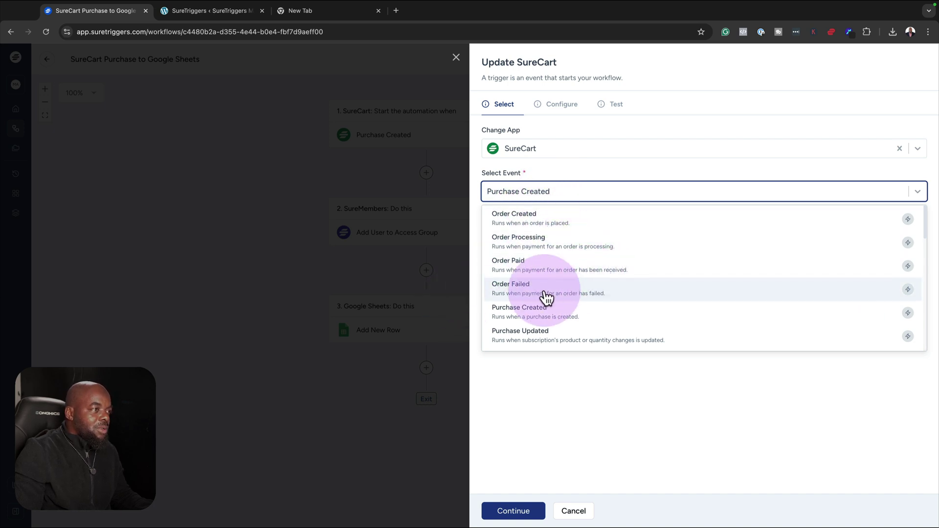
left_click(333, 414)
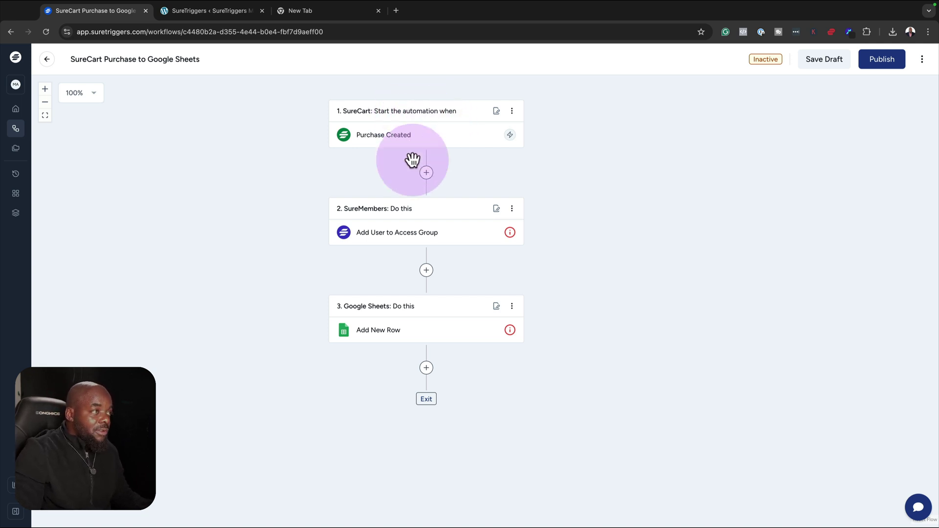
left_click(411, 232)
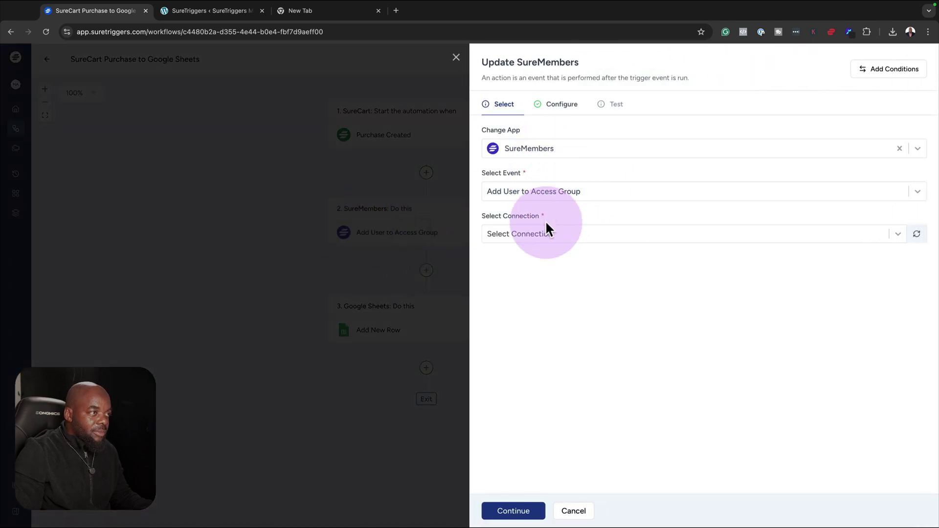
left_click(216, 247)
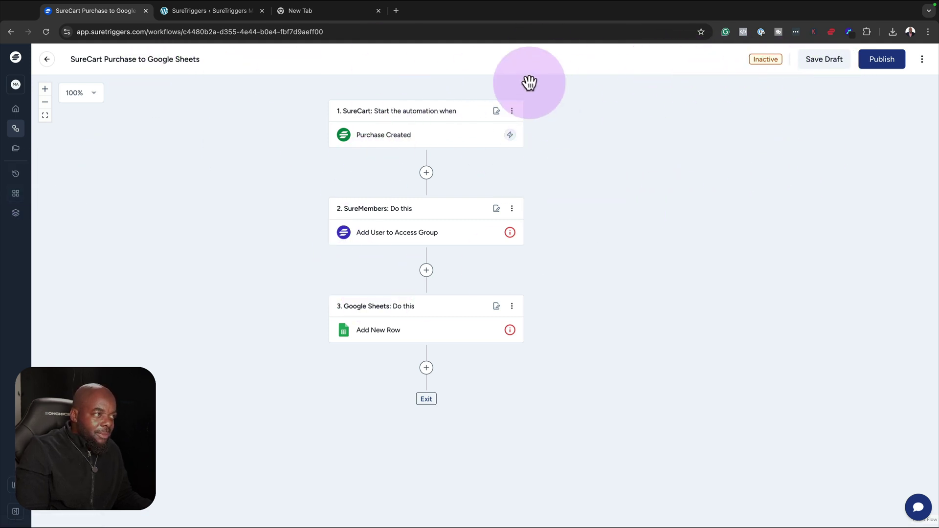
- Open a Branch action after the Purchase Created trigger, check its event choices, and leave it without adding it
left_click(426, 173)
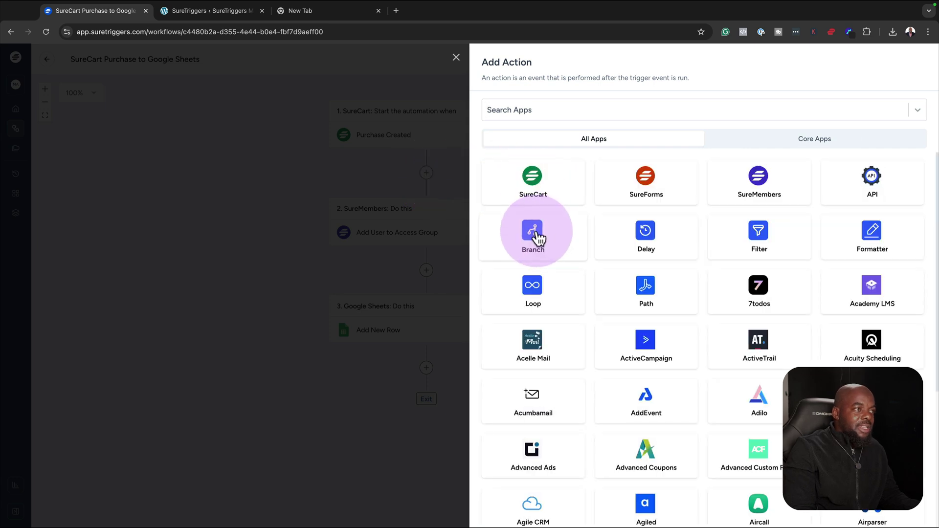
left_click(536, 231)
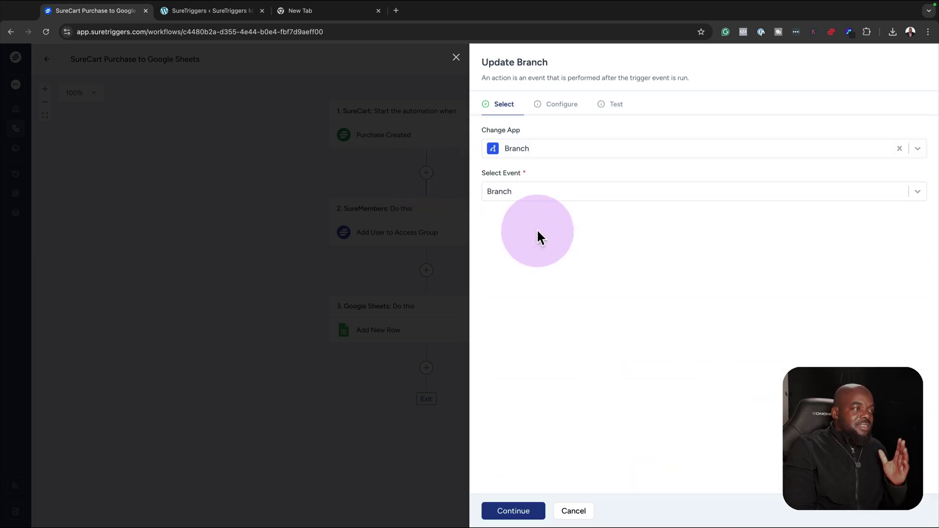
left_click(540, 191)
left_click(532, 221)
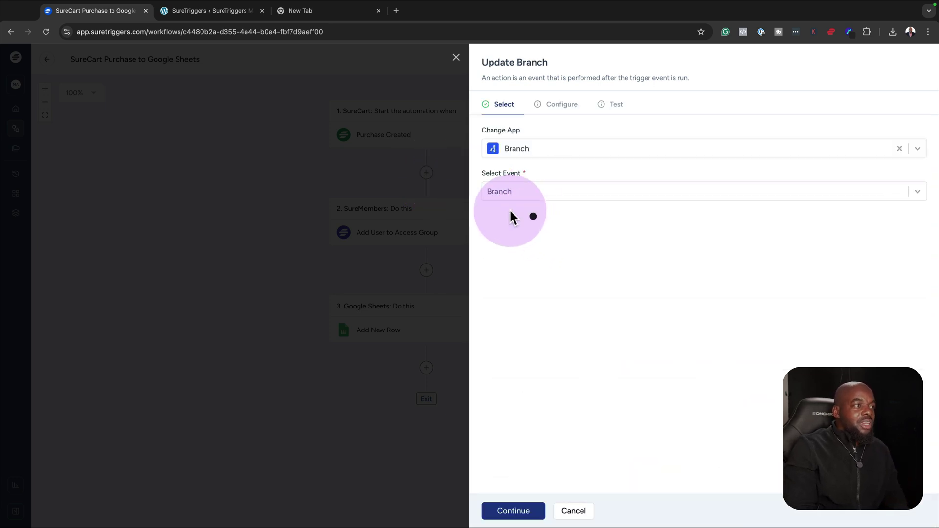
left_click(314, 170)
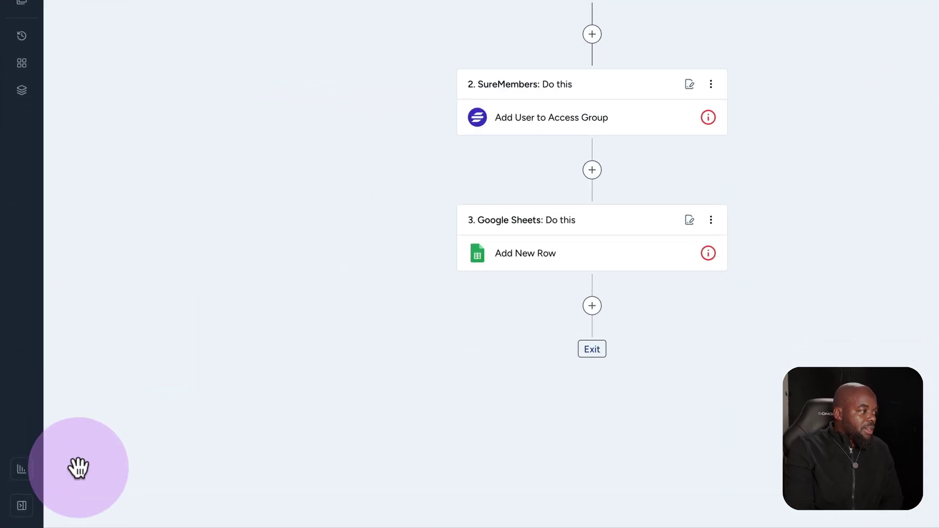
- From the plan usage and limits, open plan management and compare the Lifetime, Annual and Monthly pricing
left_click(22, 469)
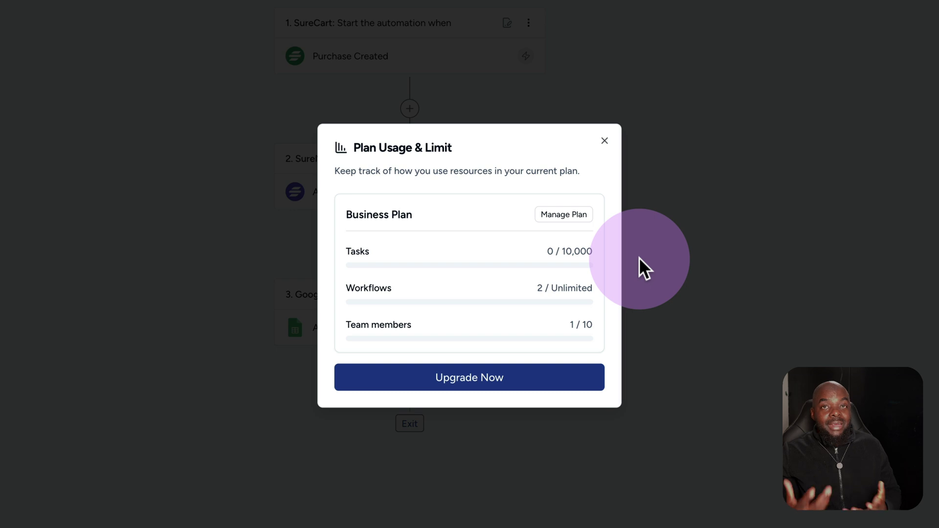
left_click(576, 217)
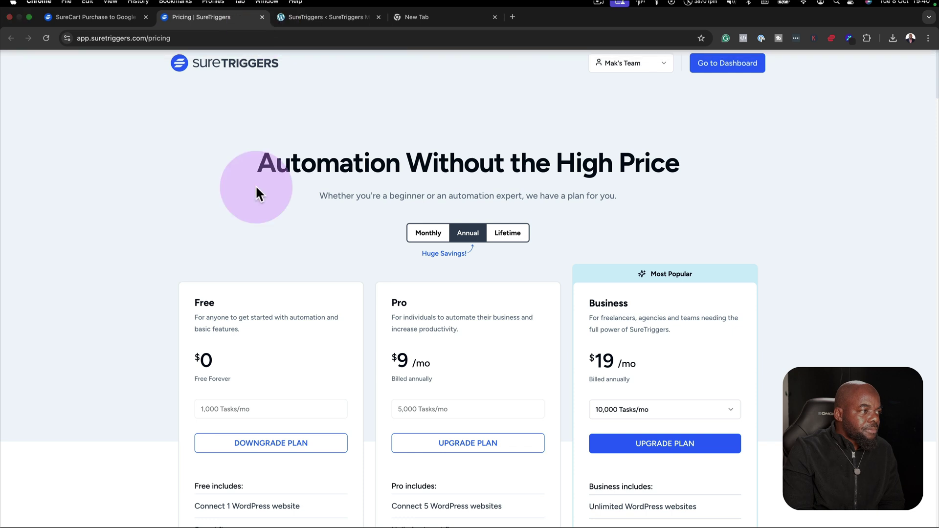
scroll(265, 193, "down", 1)
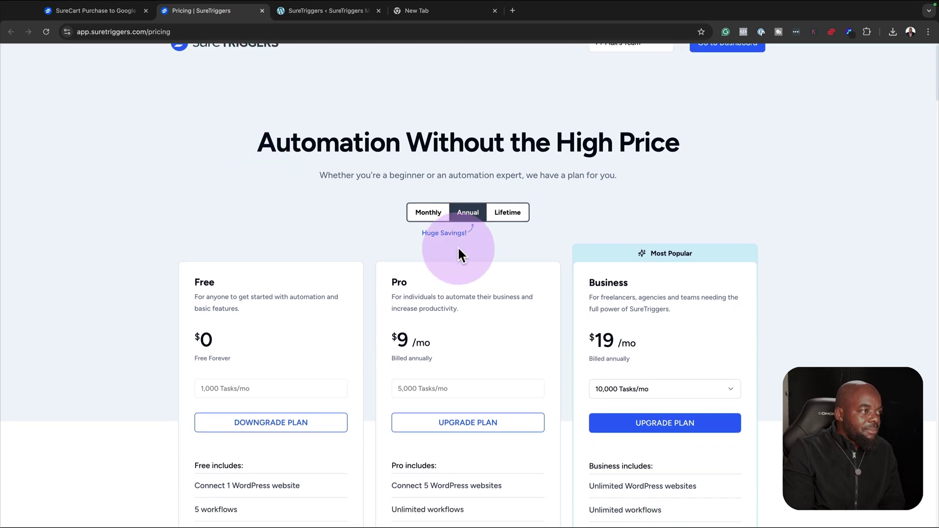
left_click(513, 220)
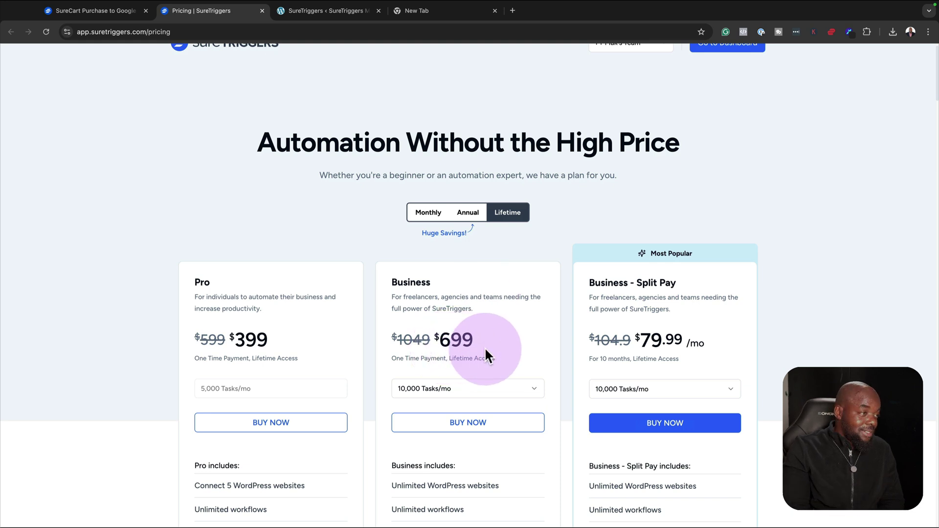
scroll(500, 360, "down", 3)
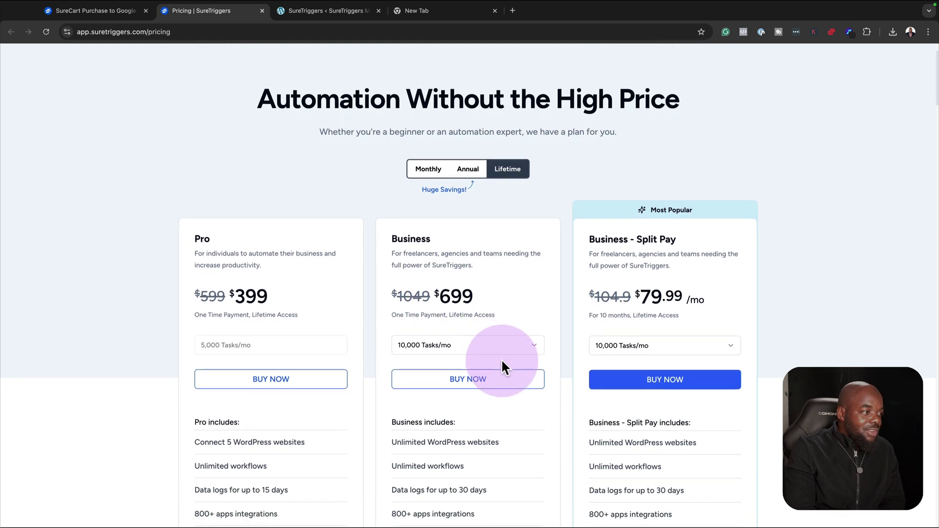
scroll(501, 359, "down", 2)
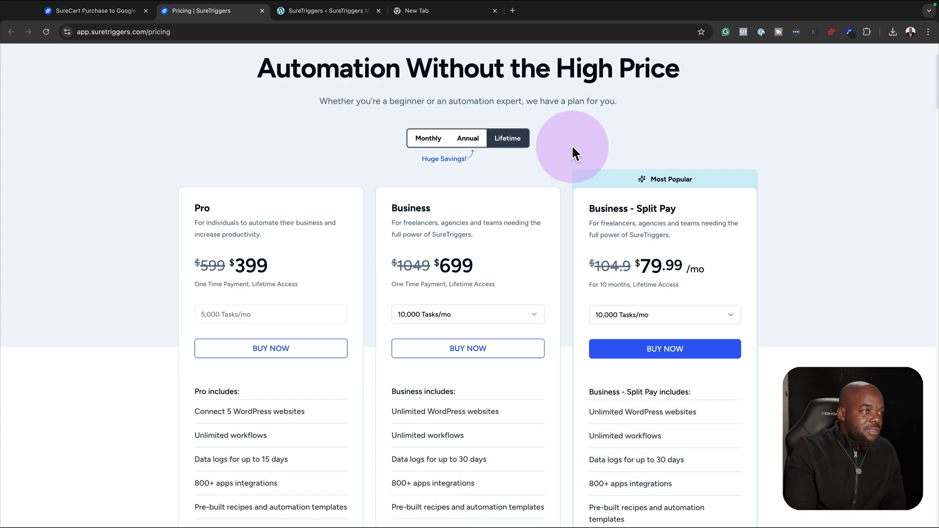
left_click(468, 142)
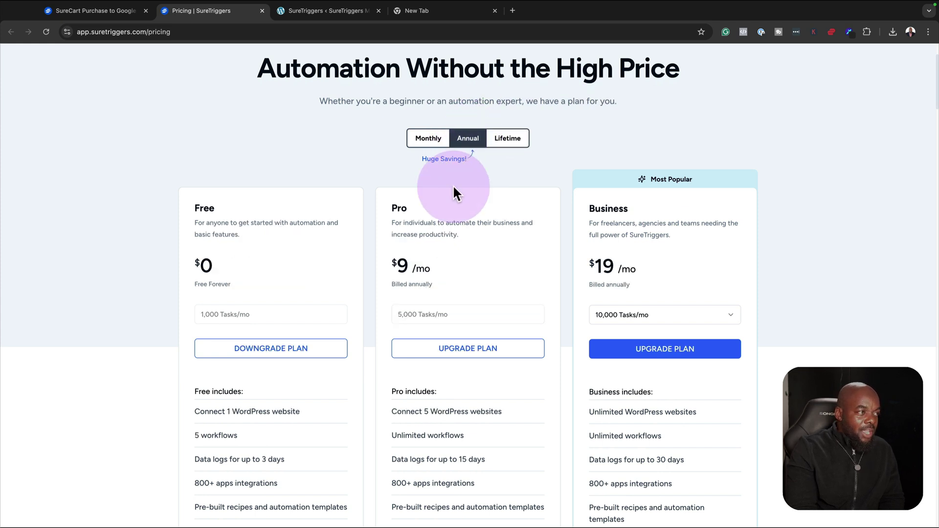
left_click(438, 140)
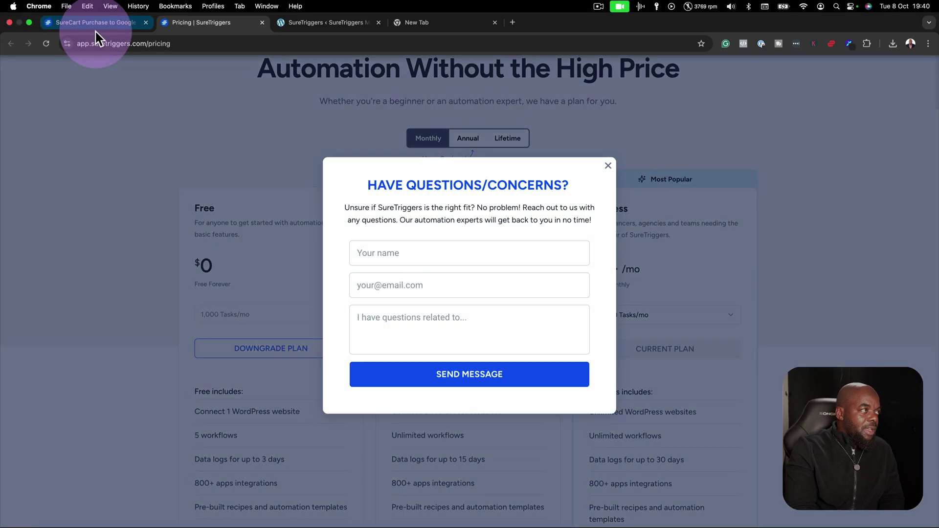
- Return to the SureCart Purchase to Google Sheets workflow and check the plan usage and limits again
left_click(97, 25)
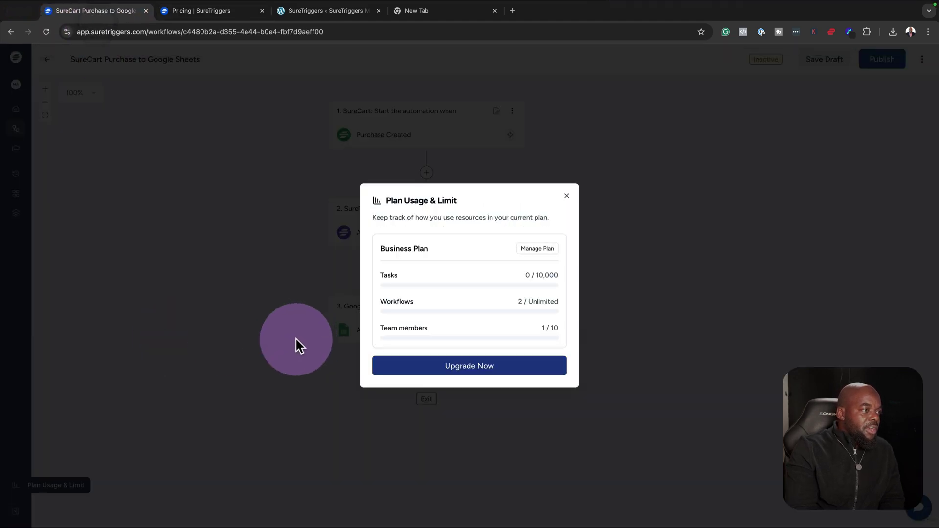
left_click(274, 324)
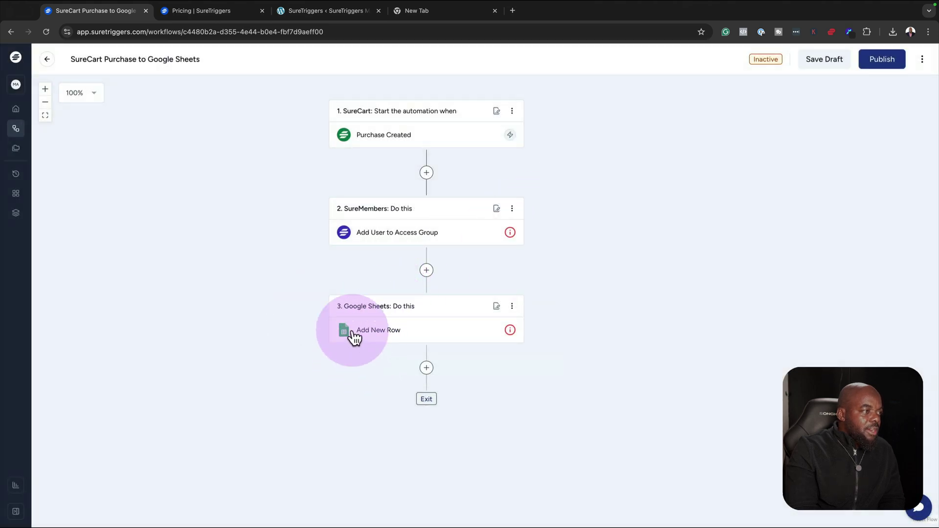
left_click(20, 486)
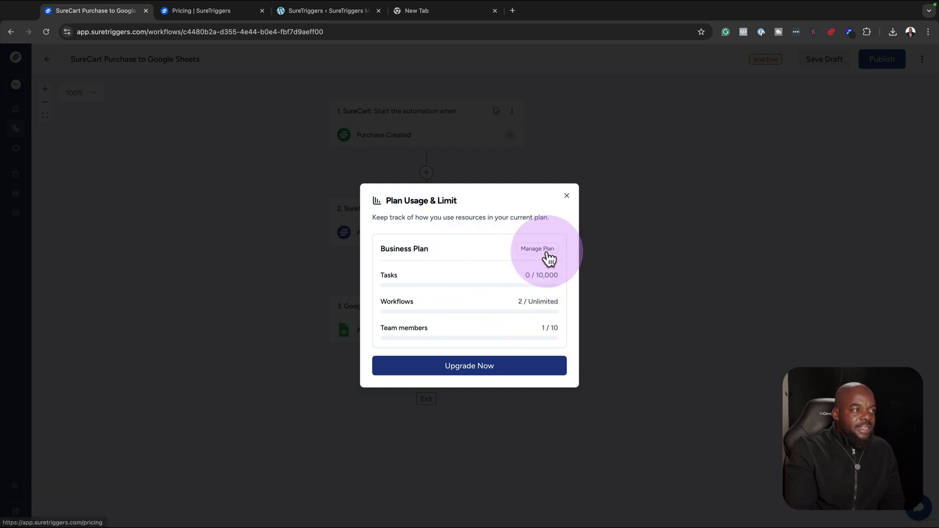
left_click(566, 196)
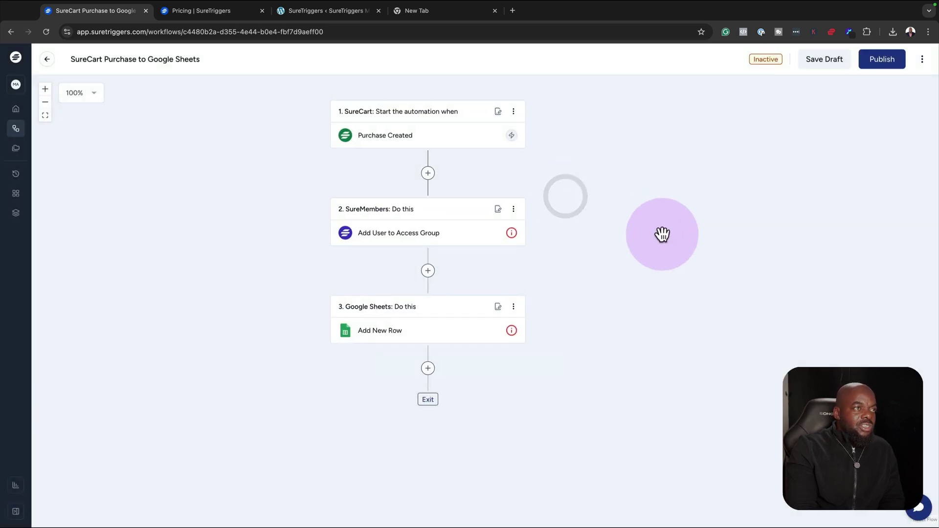